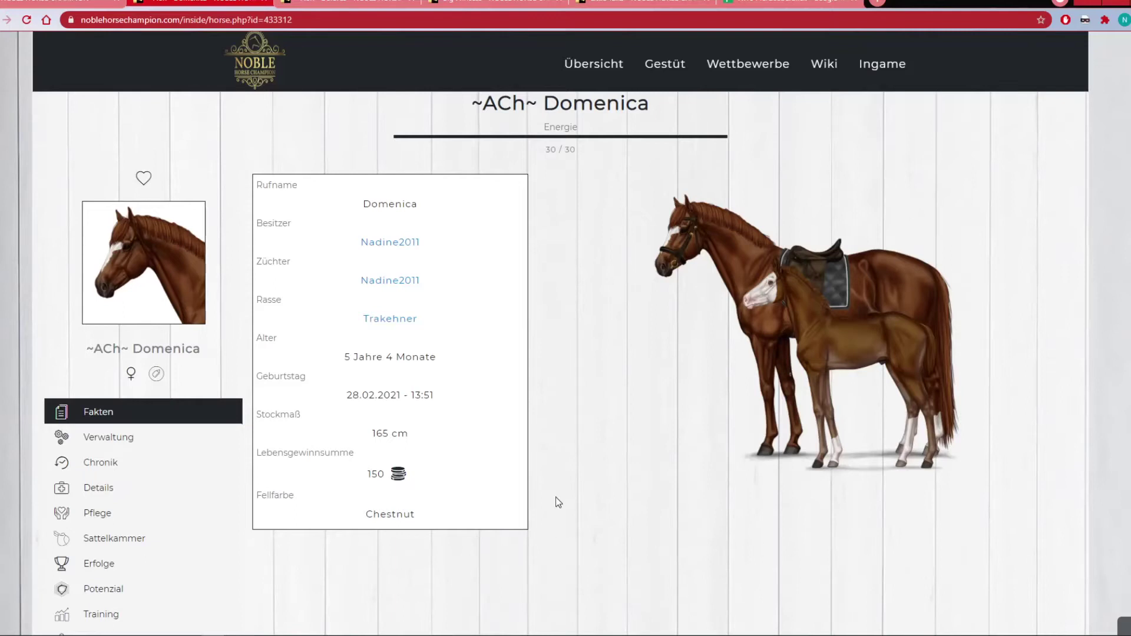
Step: Show the facts of Domenica's foal Malik and look over the mare and foal profile
scroll(551, 540, down, 5)
click(96, 475)
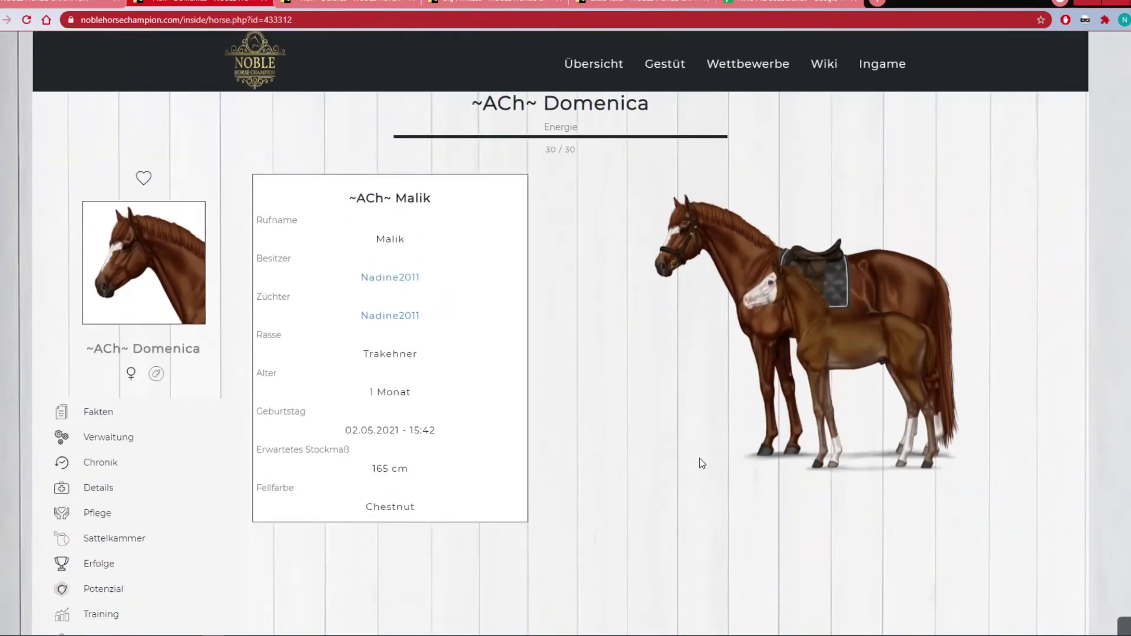
scroll(699, 464, down, 5)
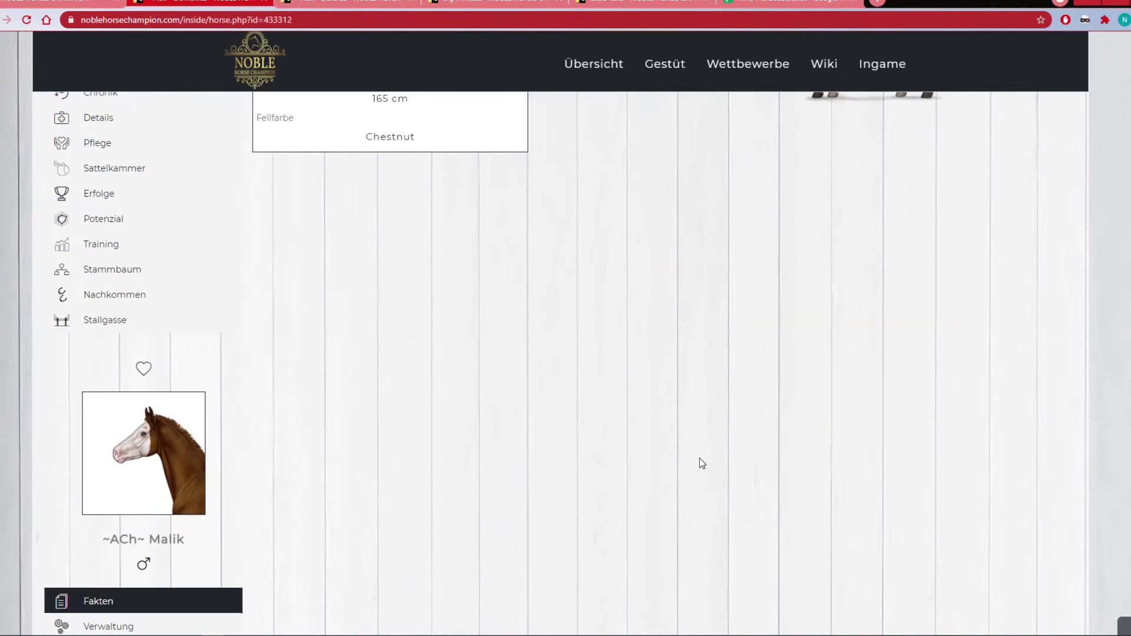
scroll(700, 464, up, 5)
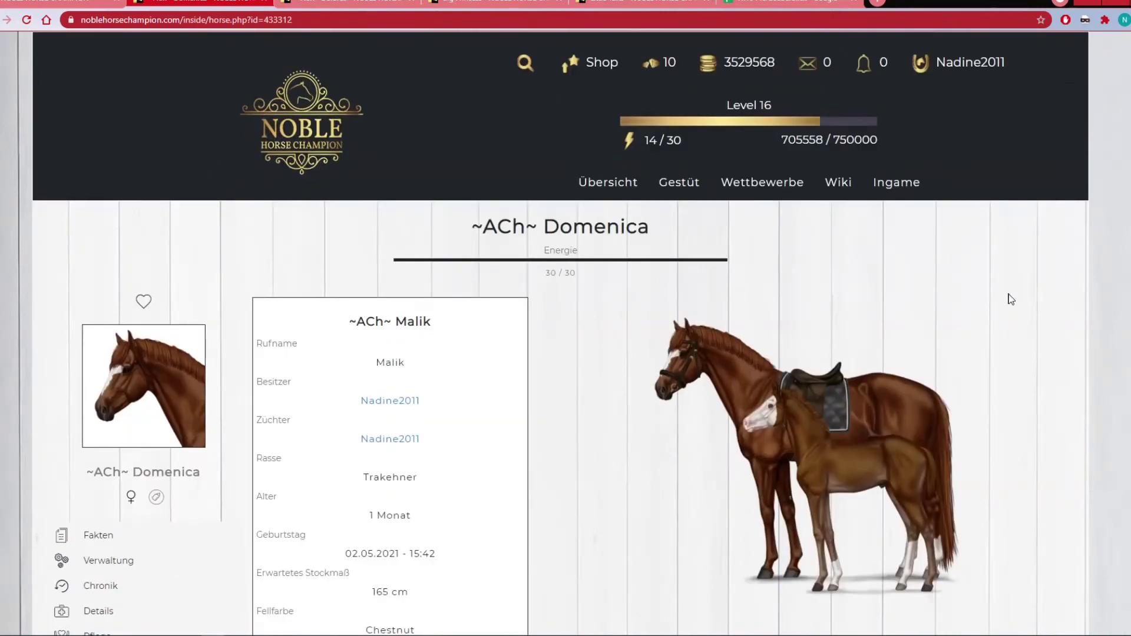
Step: Review Domenica's management settings, including name, stable, notes, and mane and tail styles
scroll(1004, 307, down, 4)
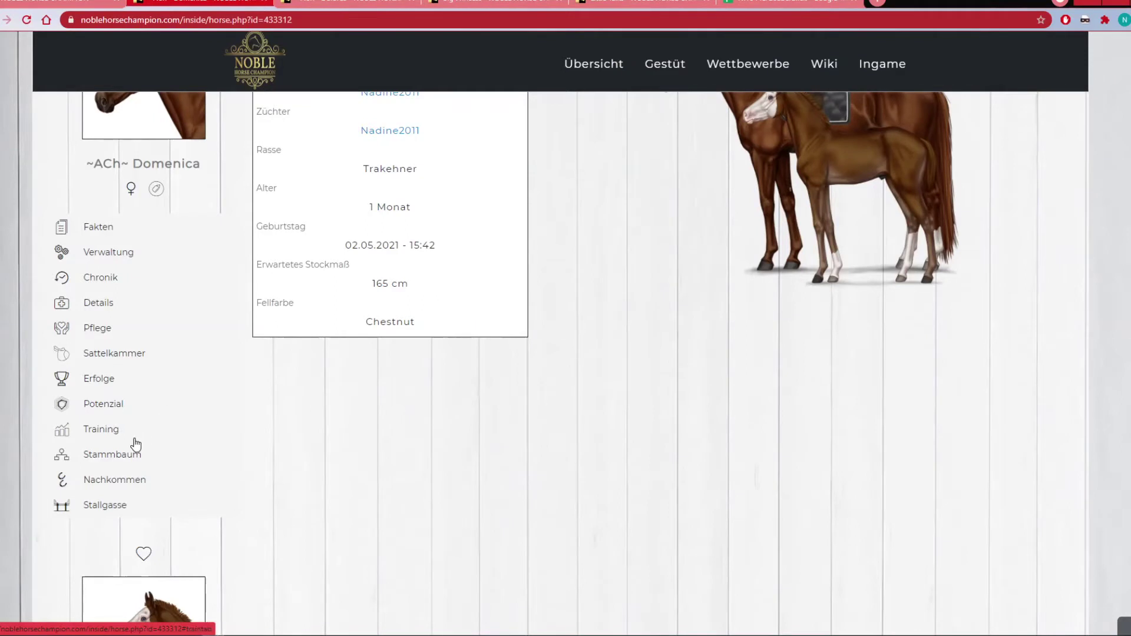
click(92, 254)
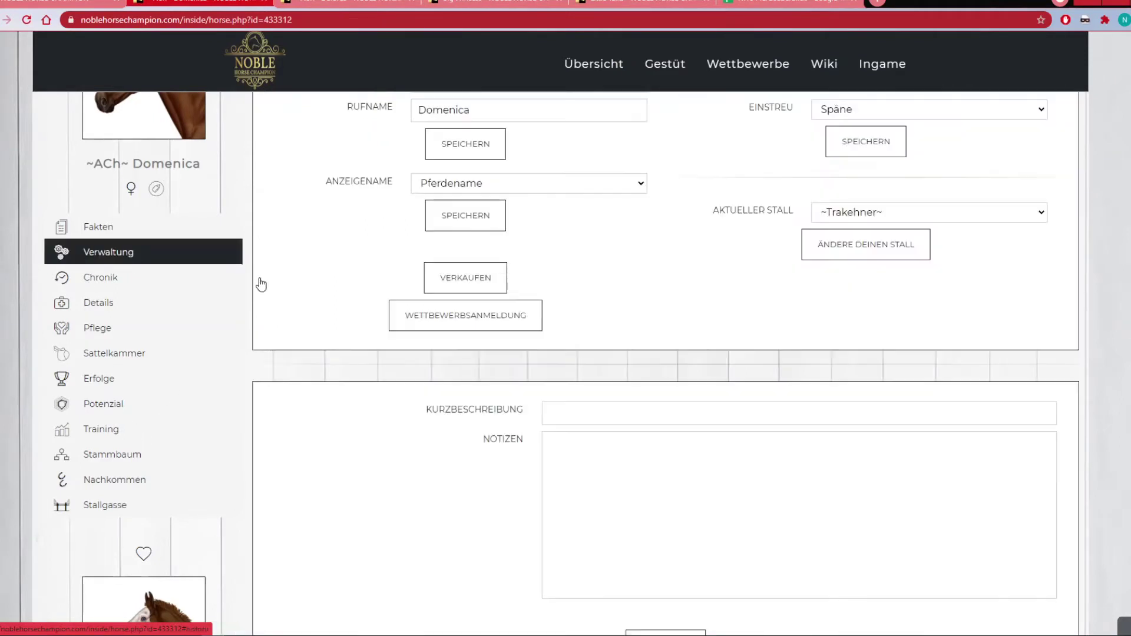
scroll(1100, 468, down, 8)
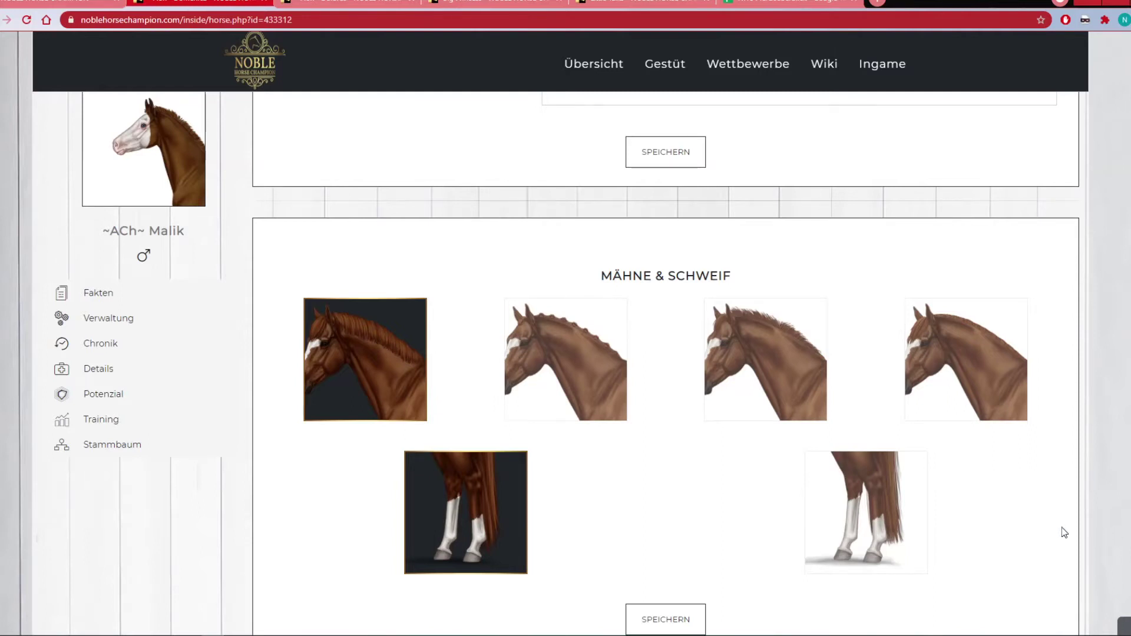
scroll(1062, 528, down, 1)
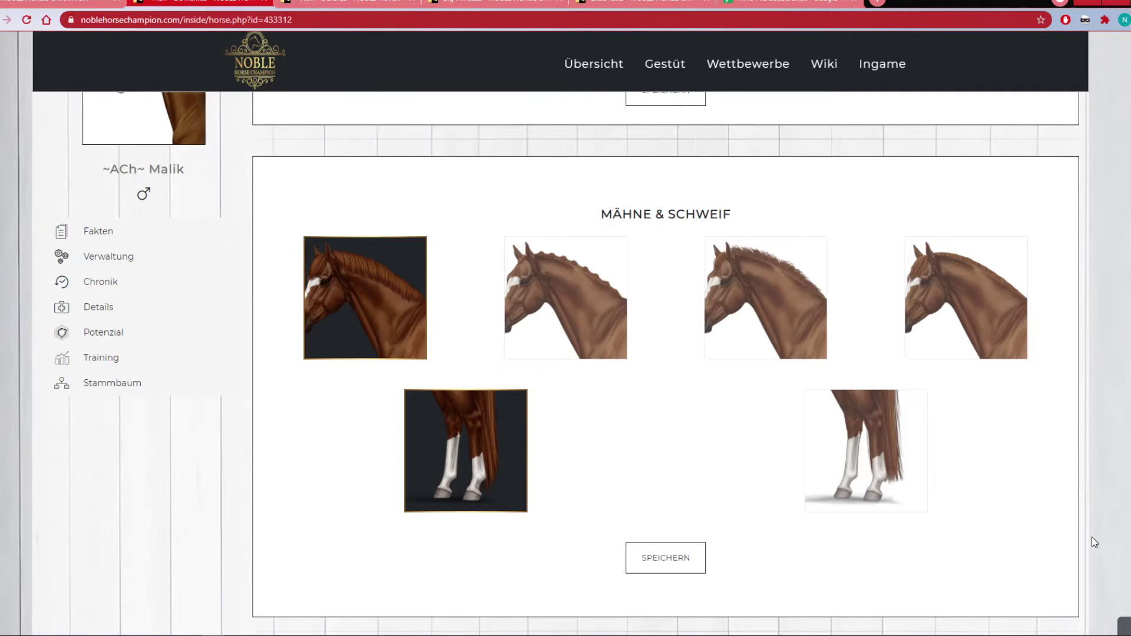
scroll(1090, 535, up, 2)
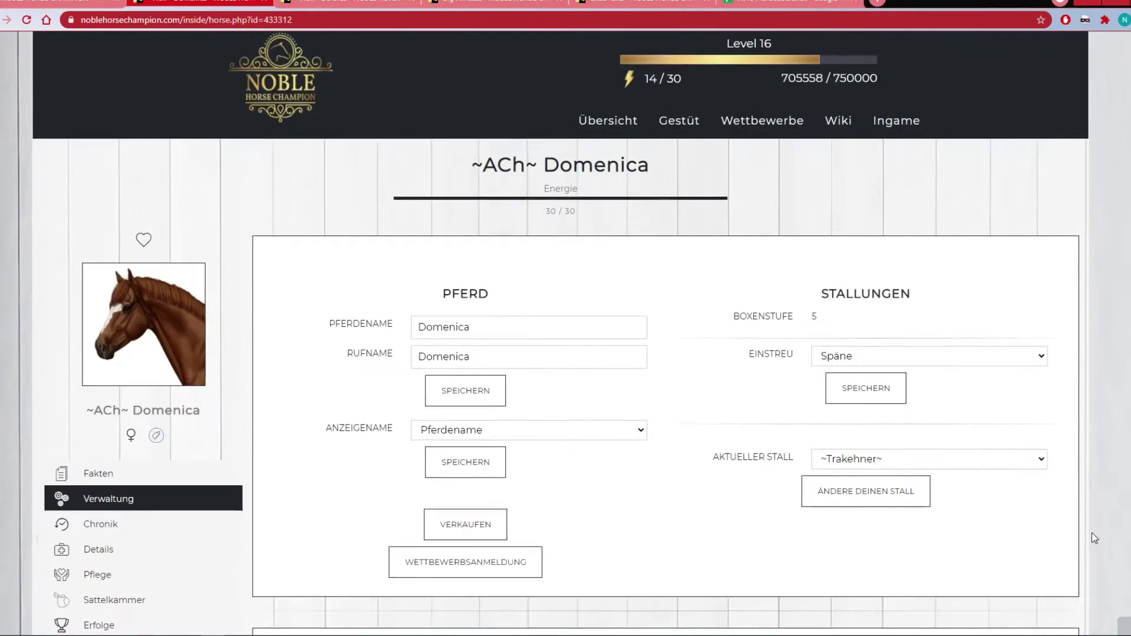
scroll(1091, 533, up, 2)
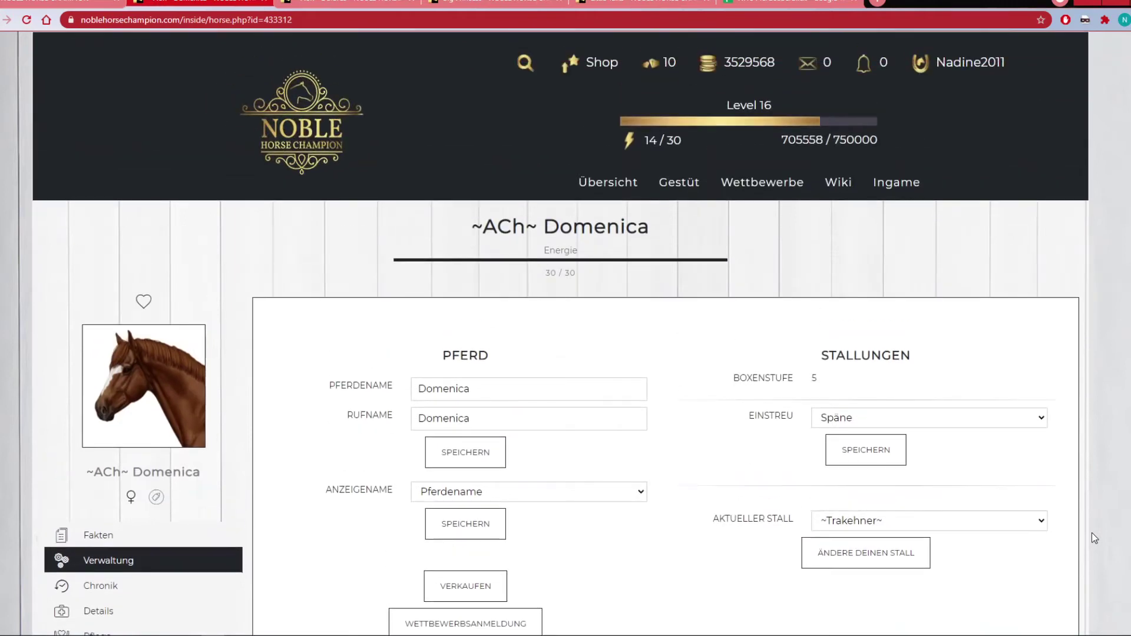
Step: Return to Domenica's facts and look at her picture with the foal
click(90, 539)
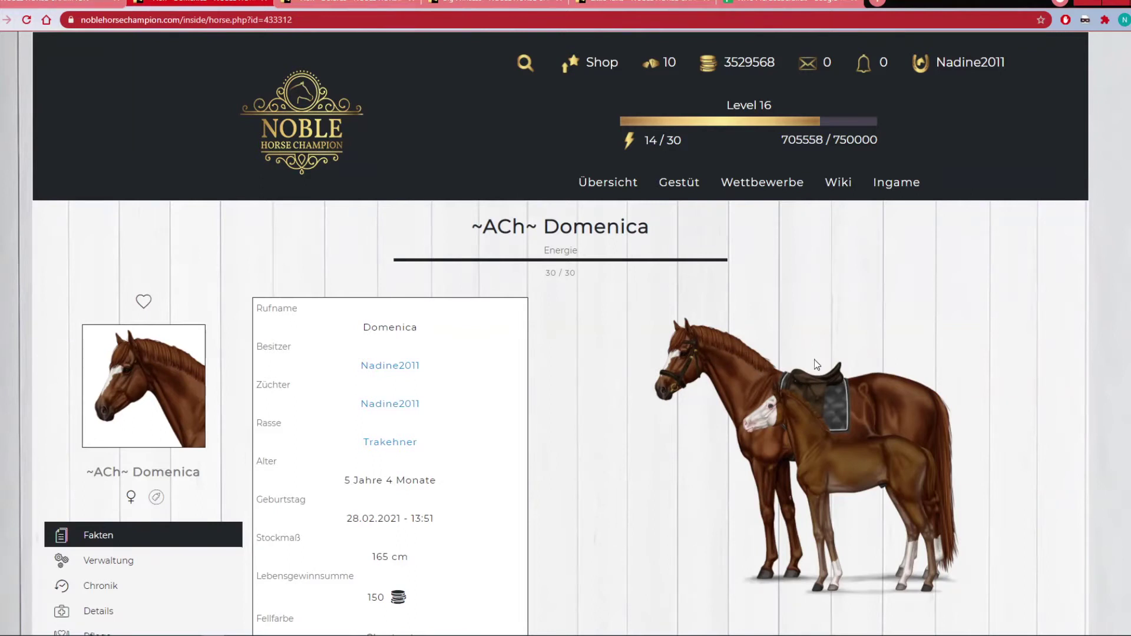
scroll(786, 476, down, 2)
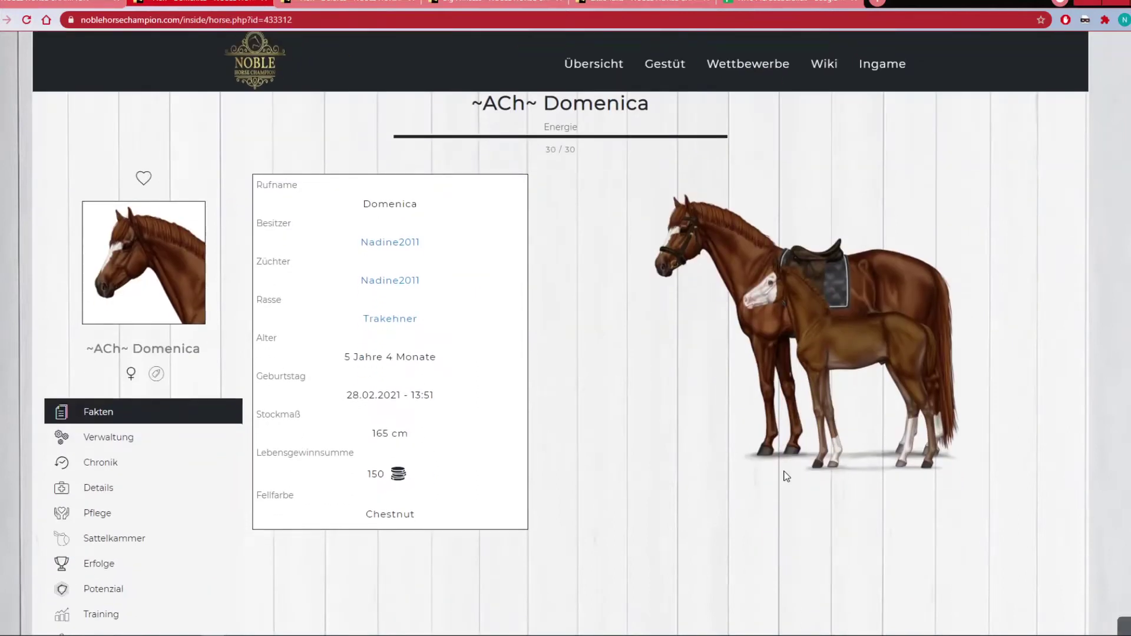
scroll(787, 476, up, 2)
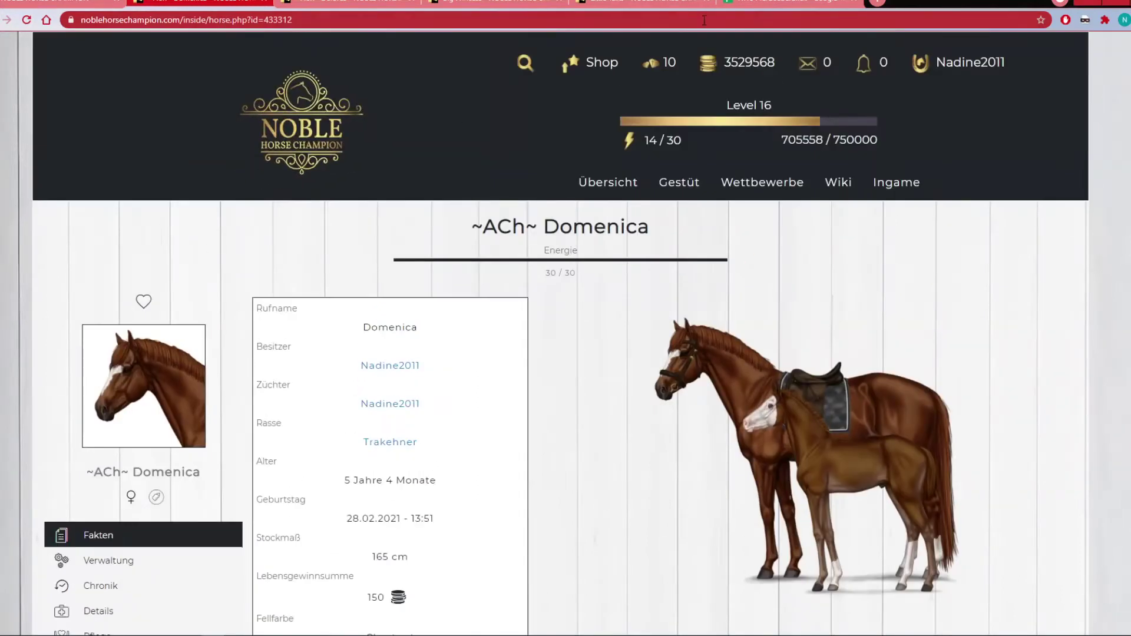
click(783, 4)
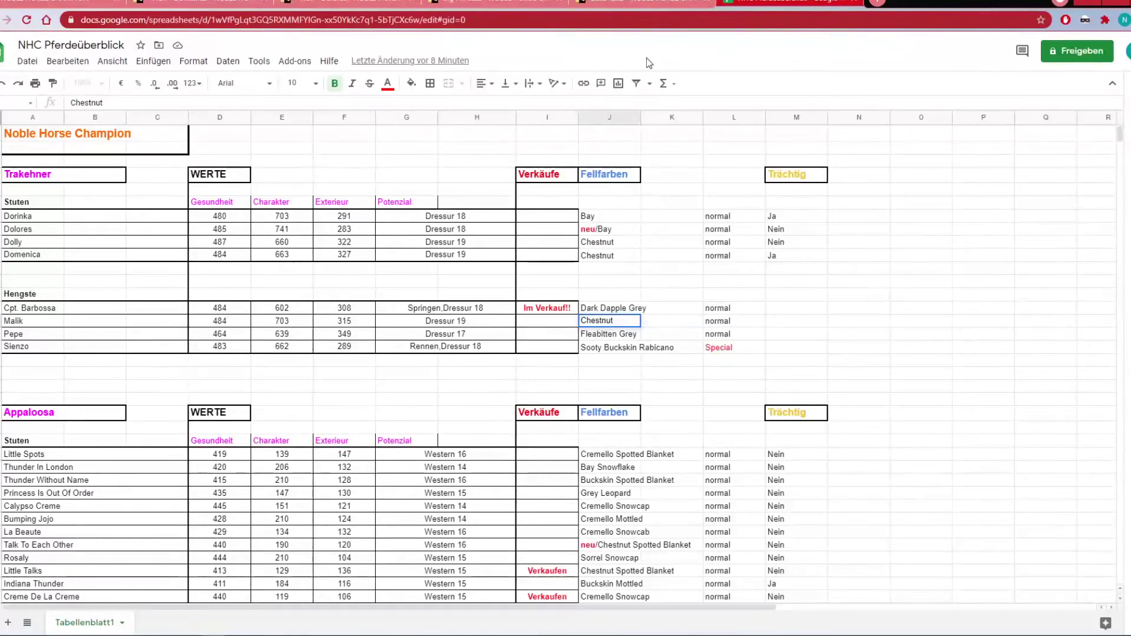
click(181, 2)
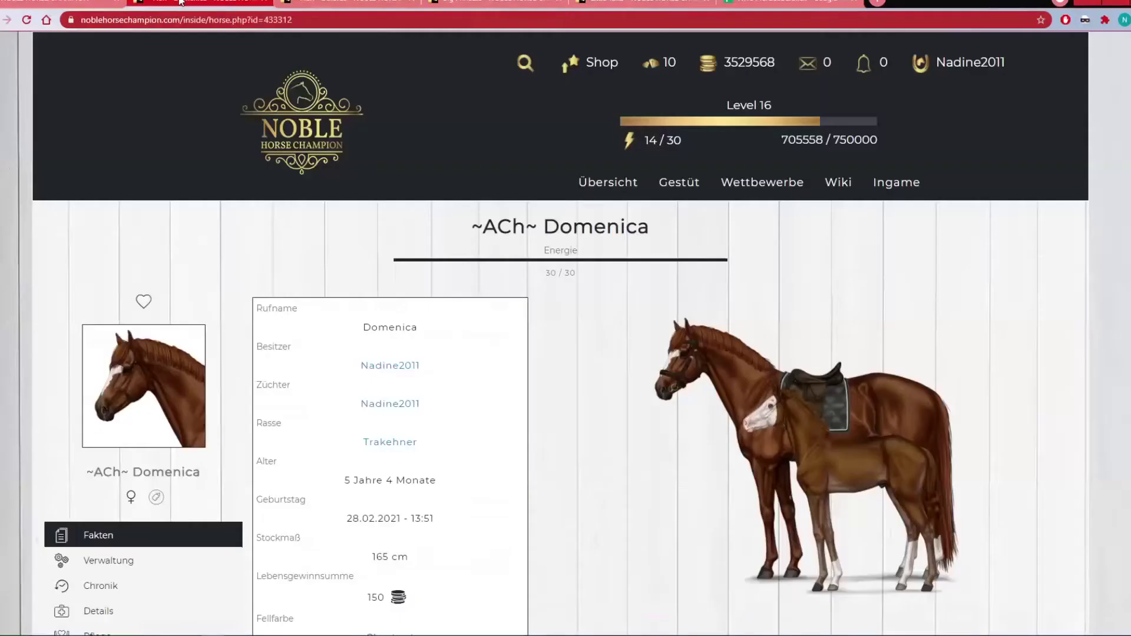
click(263, 1)
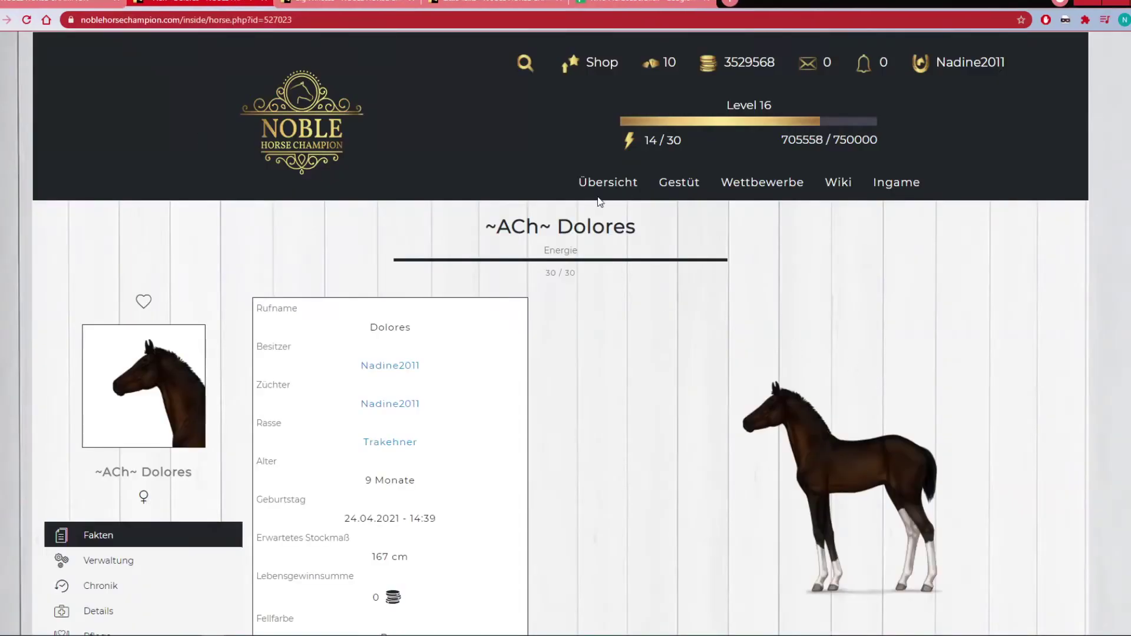
Step: Switch to the NHC Pferdeüberblick spreadsheet and remove the "neu/" prefix from Dolores's coat colour, leaving "Bay"
click(648, 2)
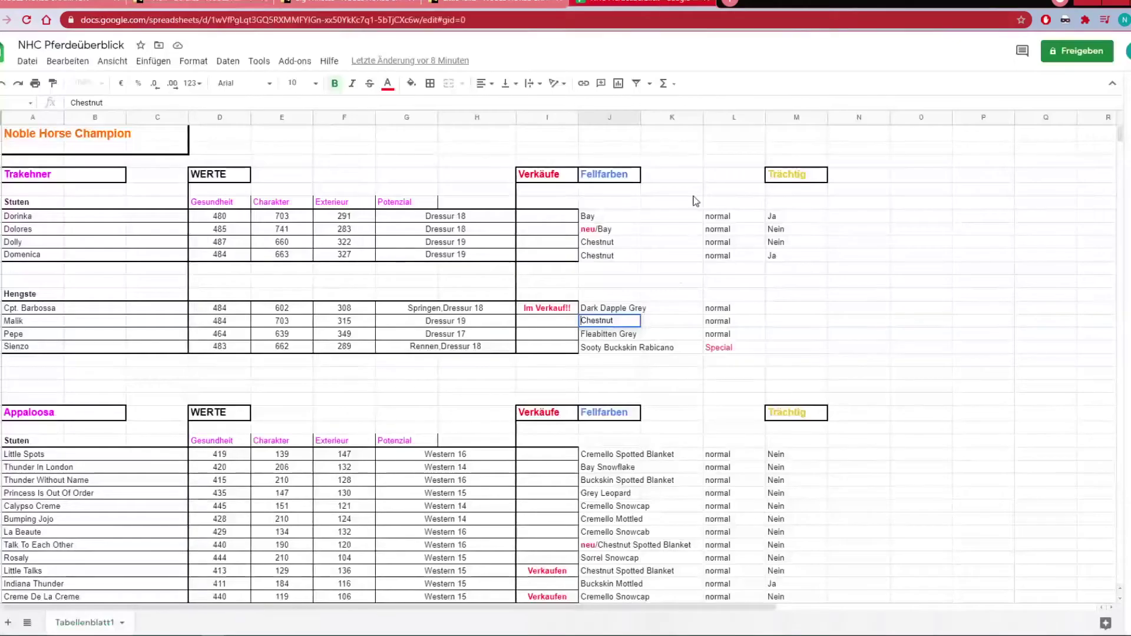
click(34, 229)
text(Dolores)
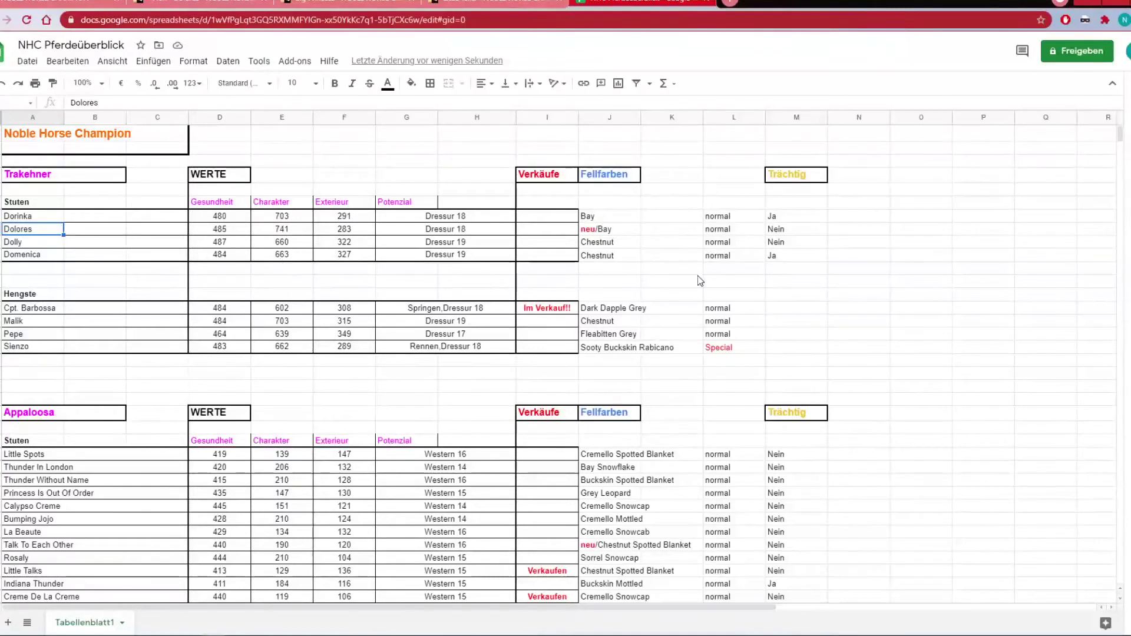
click(598, 232)
double_click(599, 229)
key(BackSpace)
key(BackSpace)
key(BackSpace)
key(BackSpace)
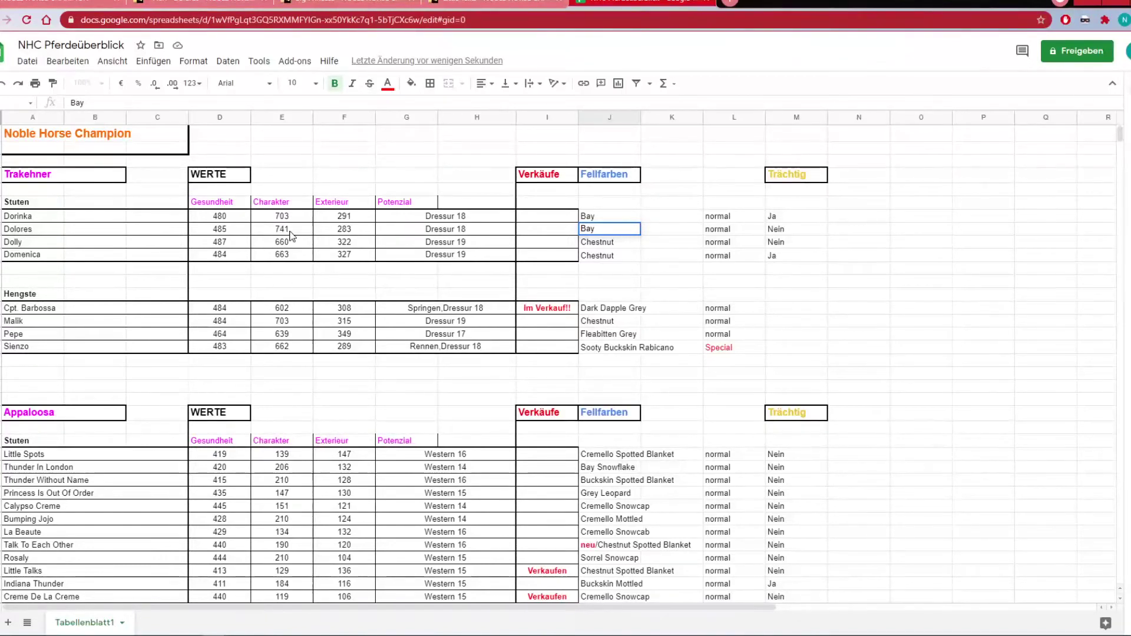
click(281, 287)
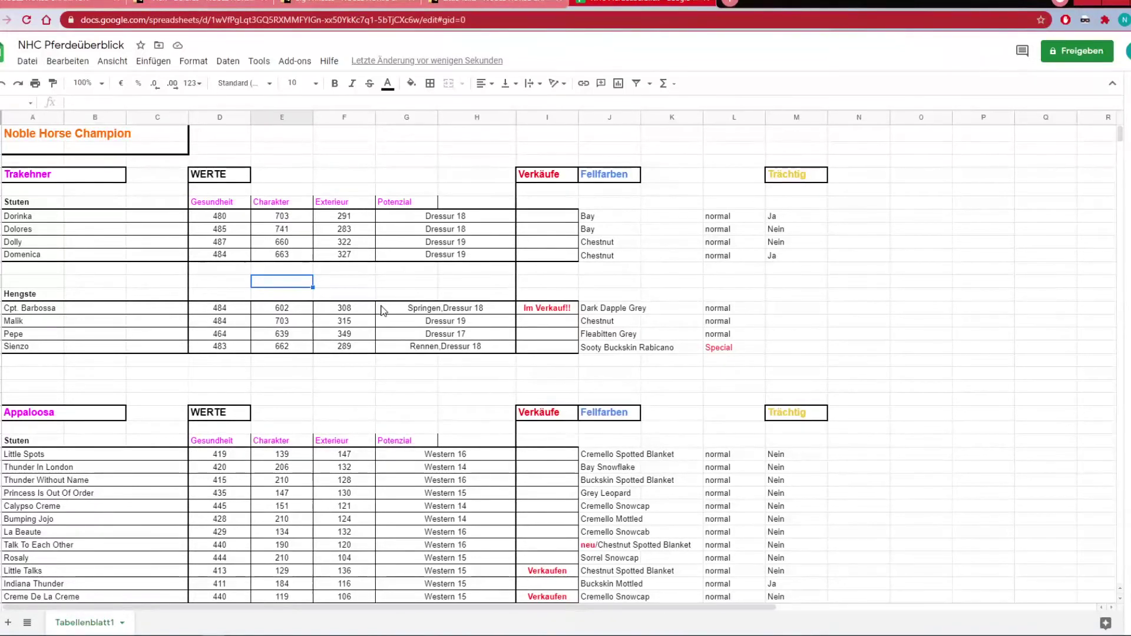
click(206, 7)
click(266, 5)
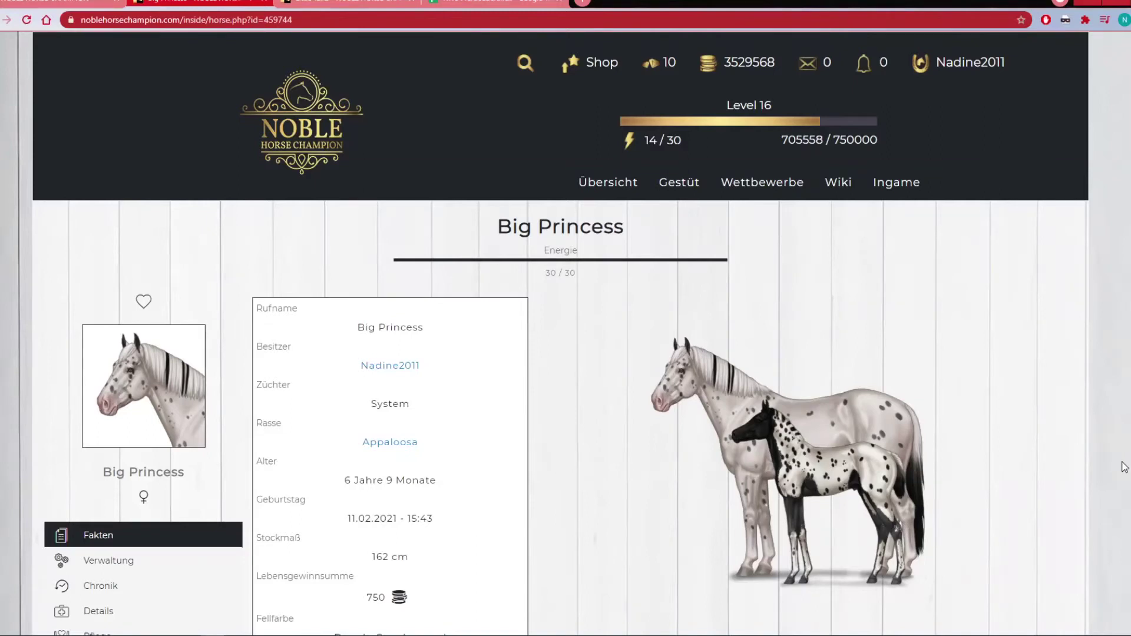
scroll(743, 559, down, 10)
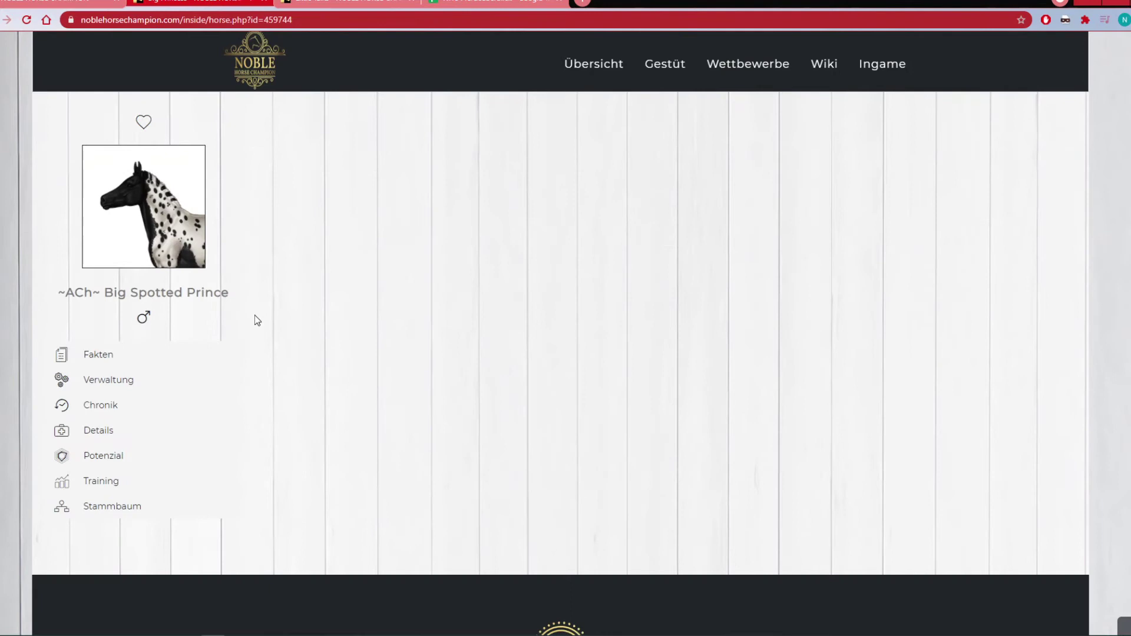
Step: In the spreadsheet's Appaloosa stallions, remove the "neu/" prefix from Big Spotted Prince's coat colour, leaving "Dapple Grey Spotted Blanket"
click(486, 5)
scroll(1070, 341, down, 5)
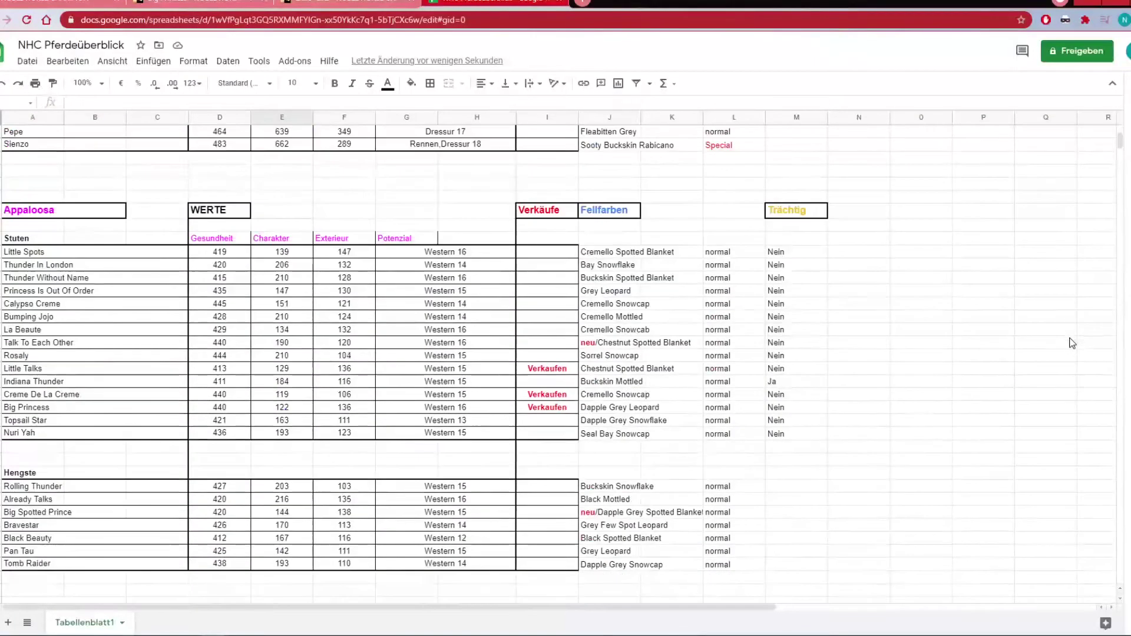
click(71, 513)
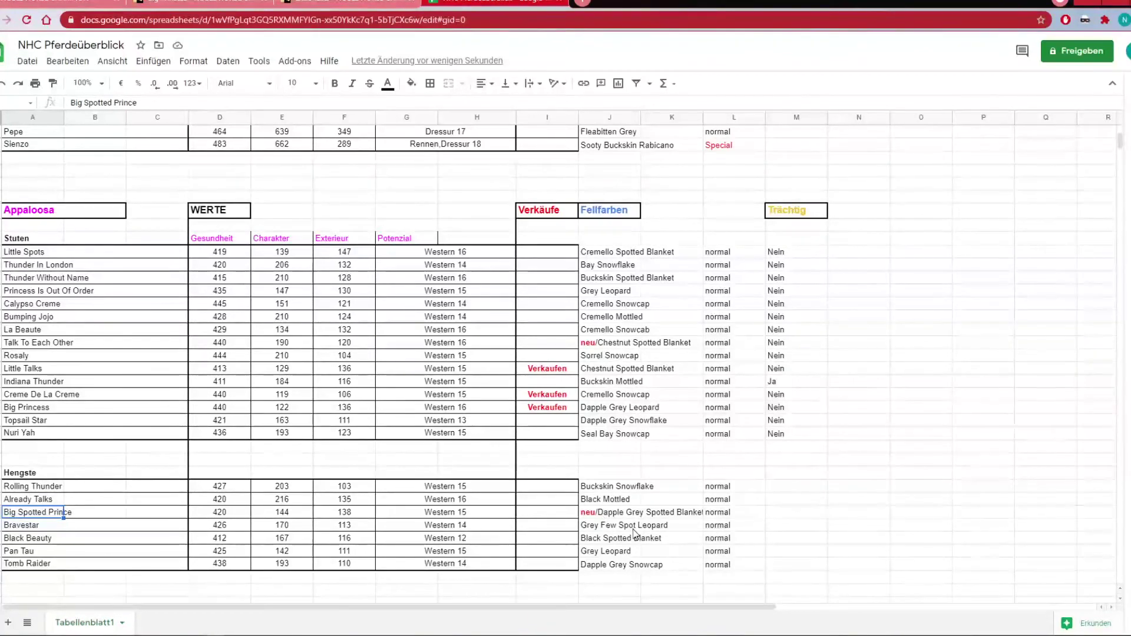
click(598, 517)
double_click(598, 516)
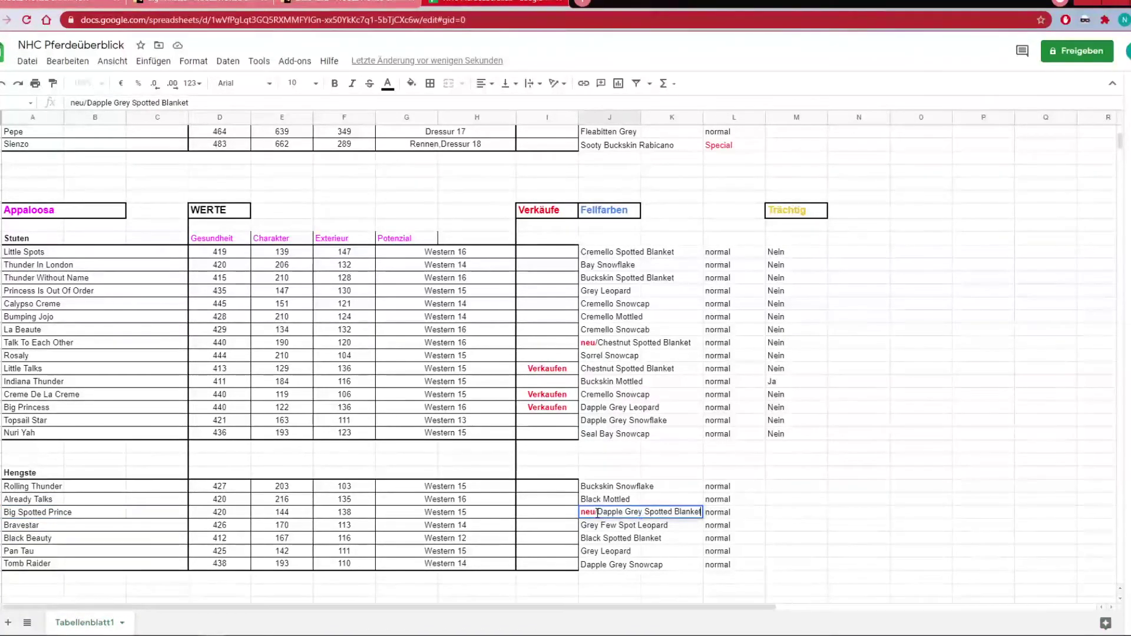
key(BackSpace)
key(BackSpace)
key(BackSpace)
key(BackSpace)
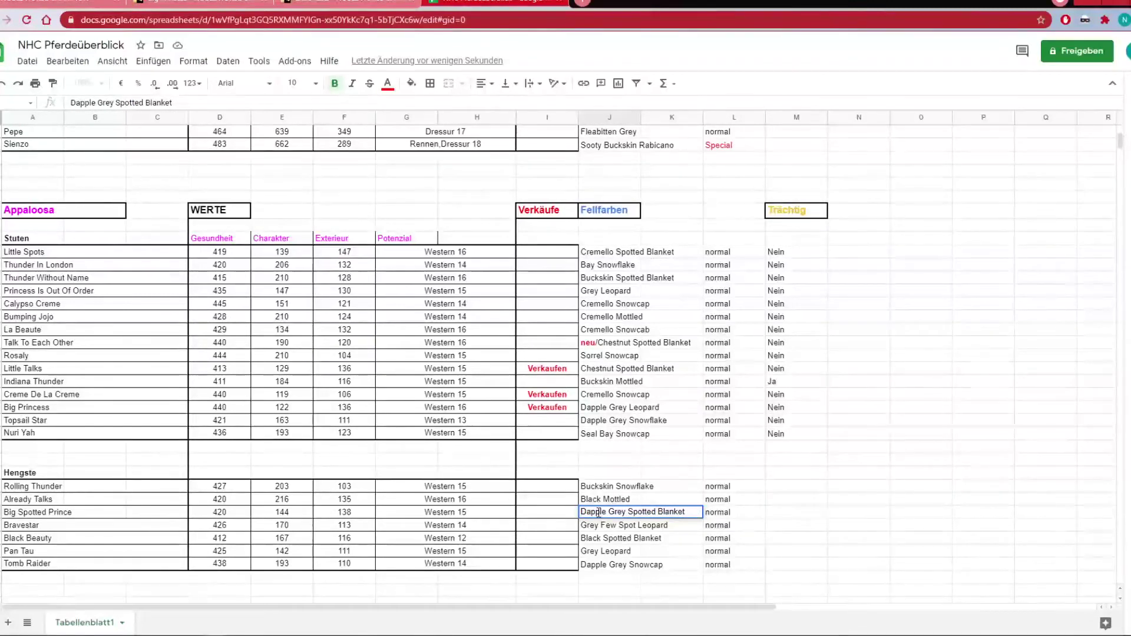
click(919, 469)
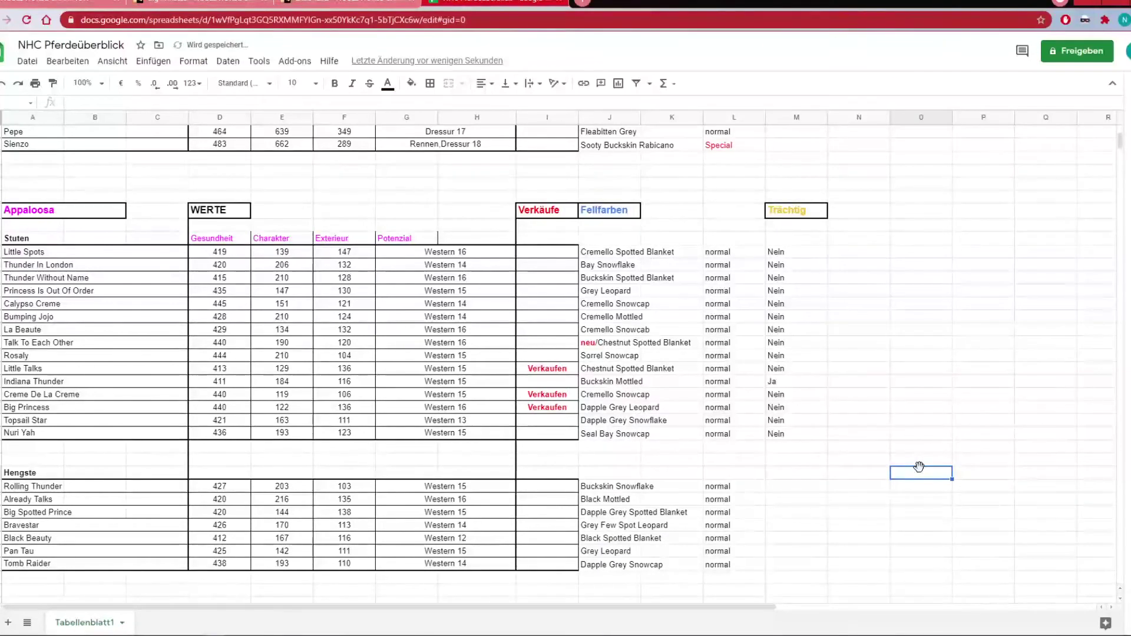
click(176, 7)
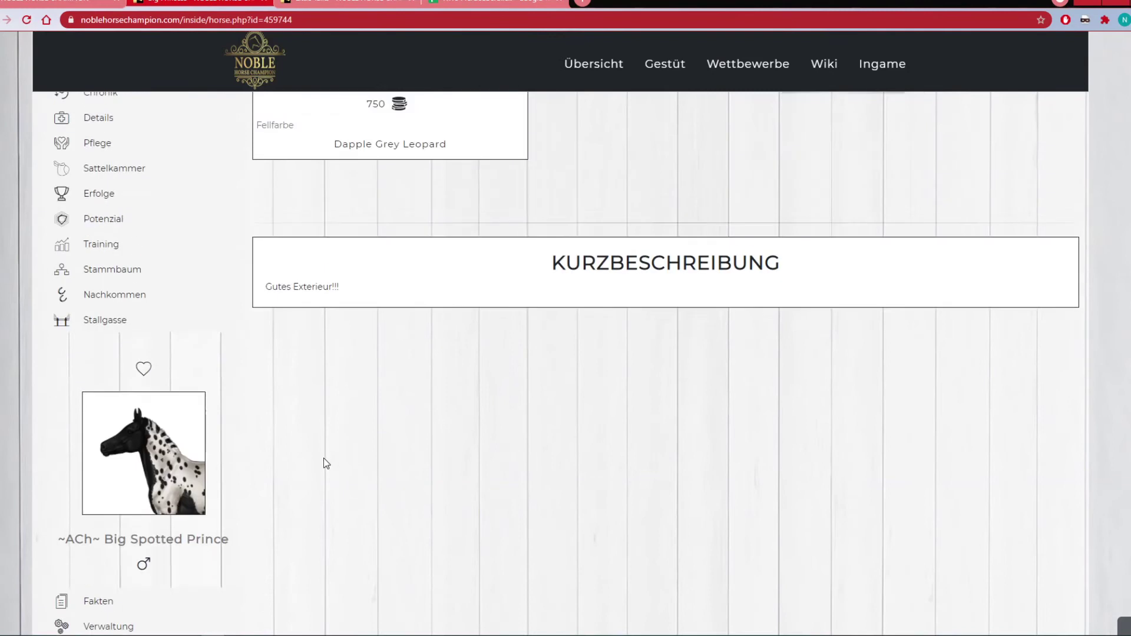
scroll(323, 457, up, 2)
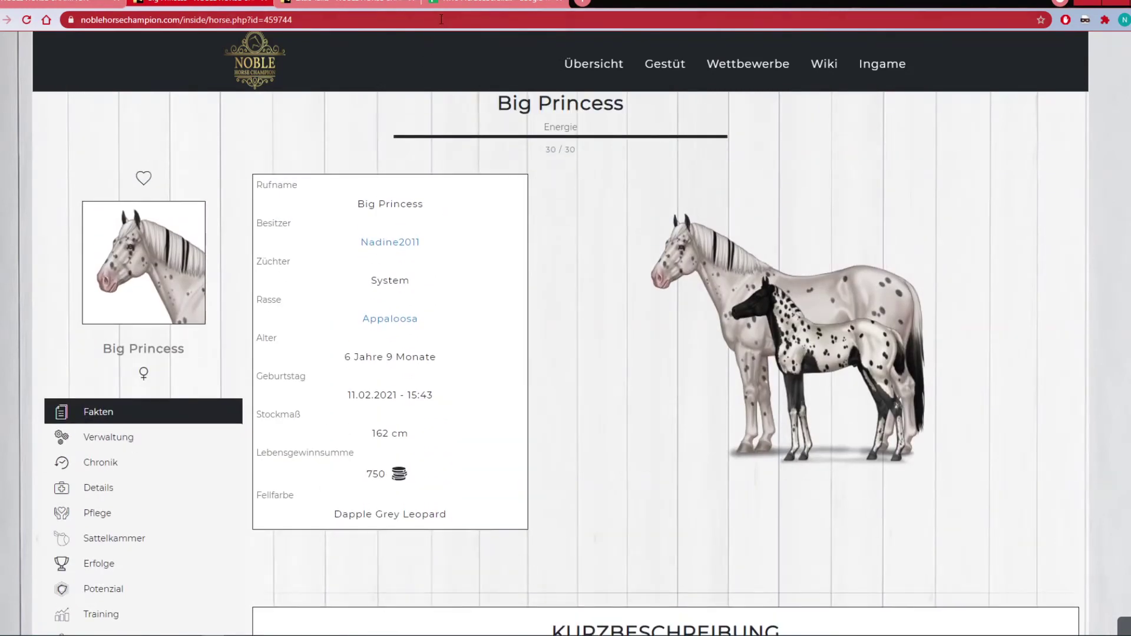
click(530, 5)
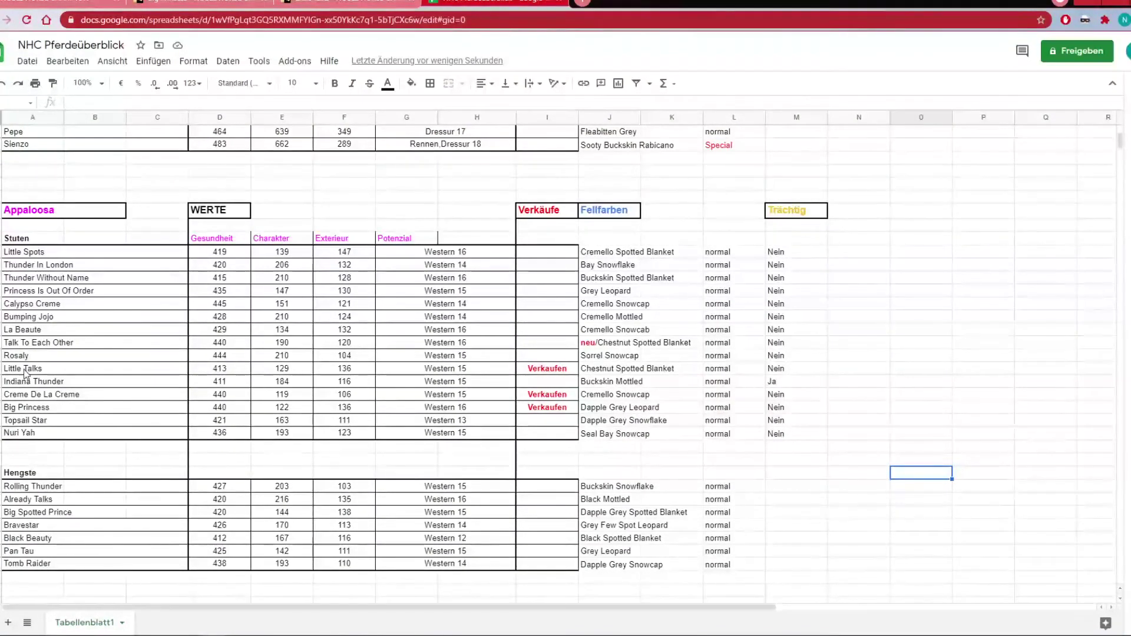
click(255, 4)
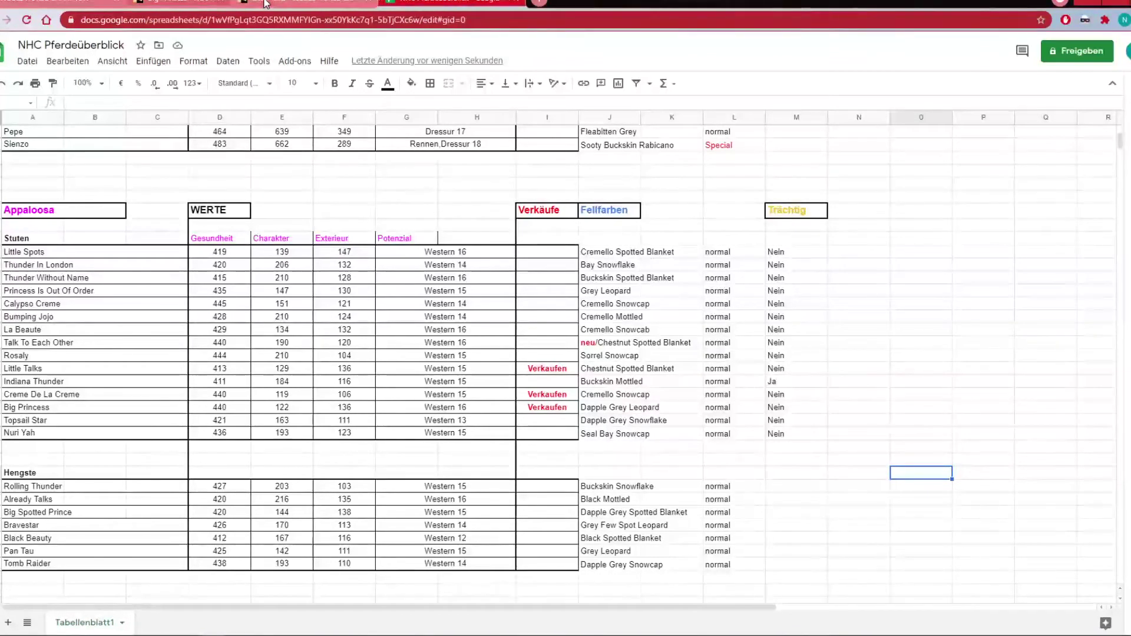
Step: Look over Little Talks and her foal Talk To Each Other, and return to the NHC Pferdeüberblick spreadsheet
click(220, 4)
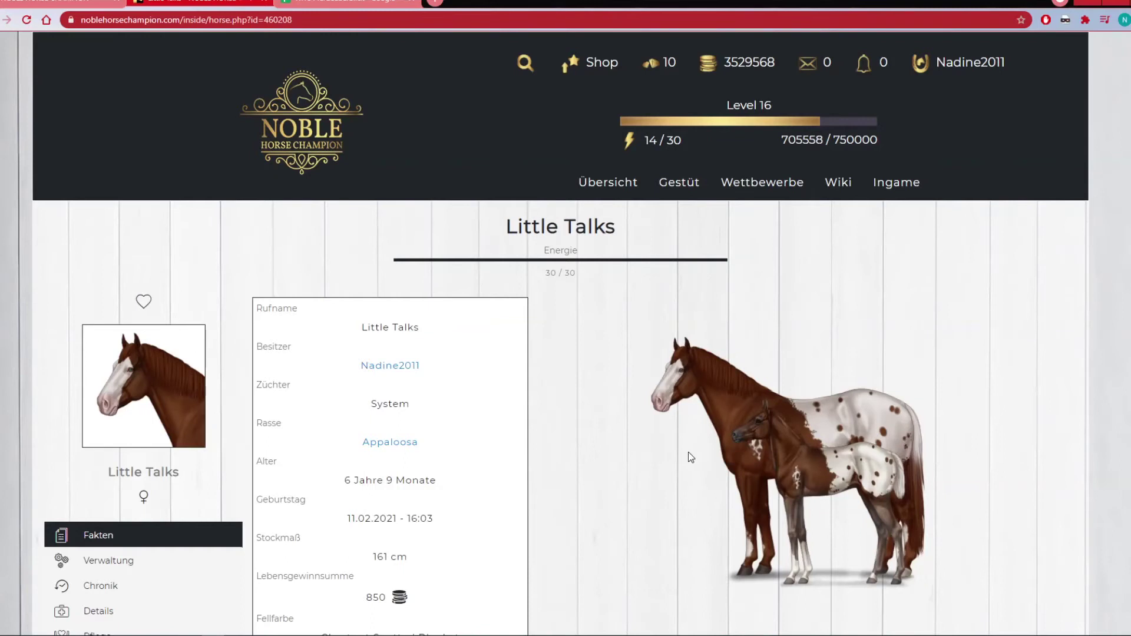
scroll(701, 481, down, 10)
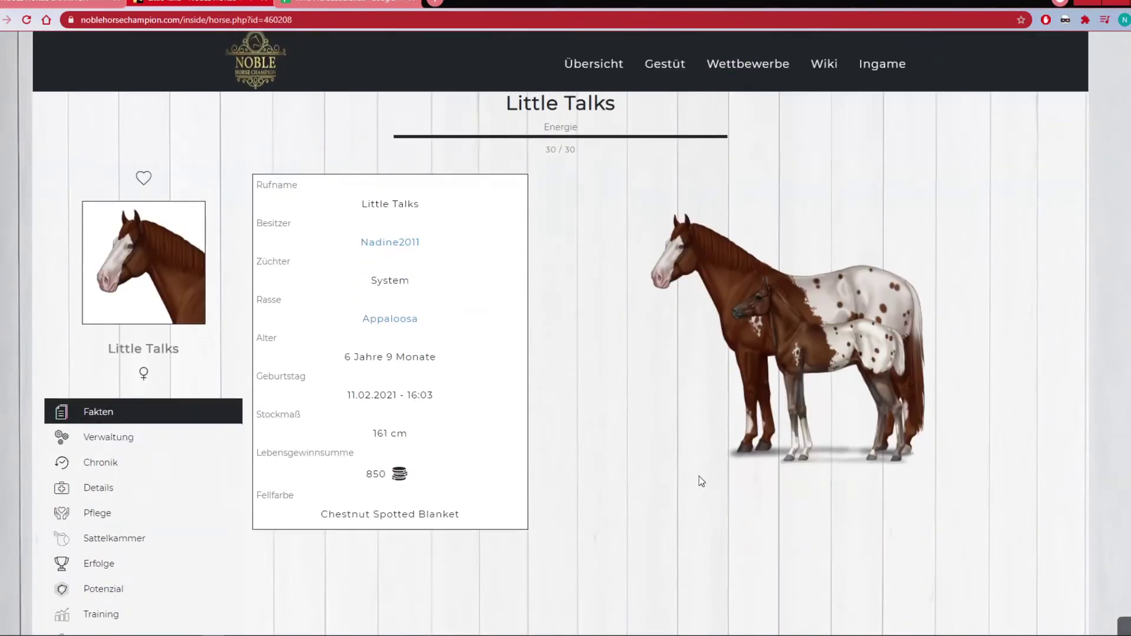
scroll(701, 481, down, 2)
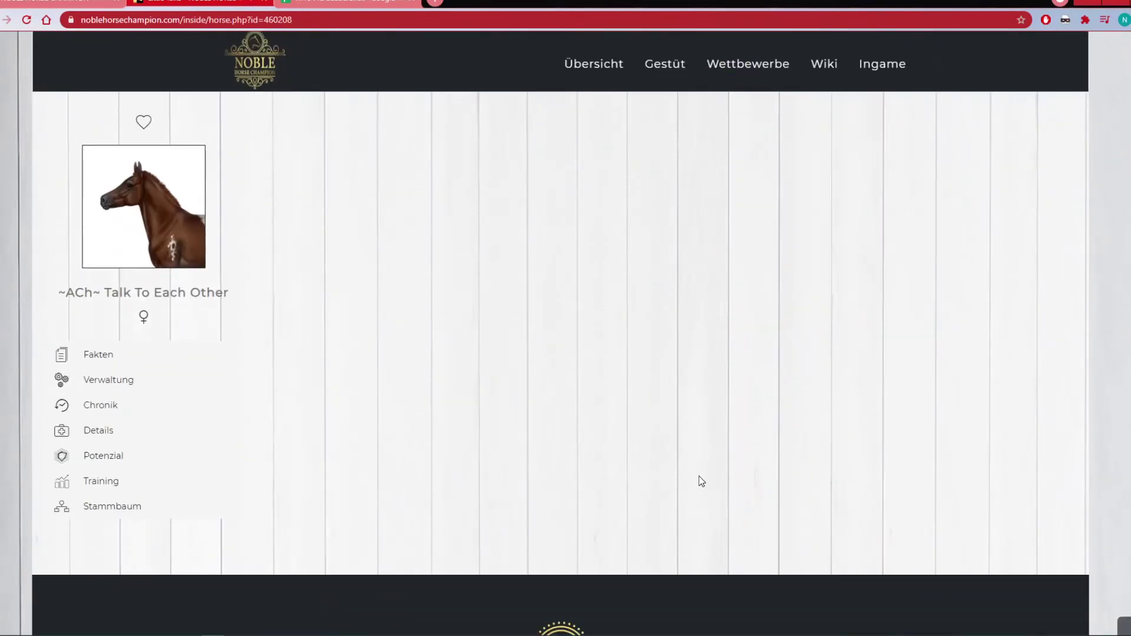
scroll(518, 411, up, 1)
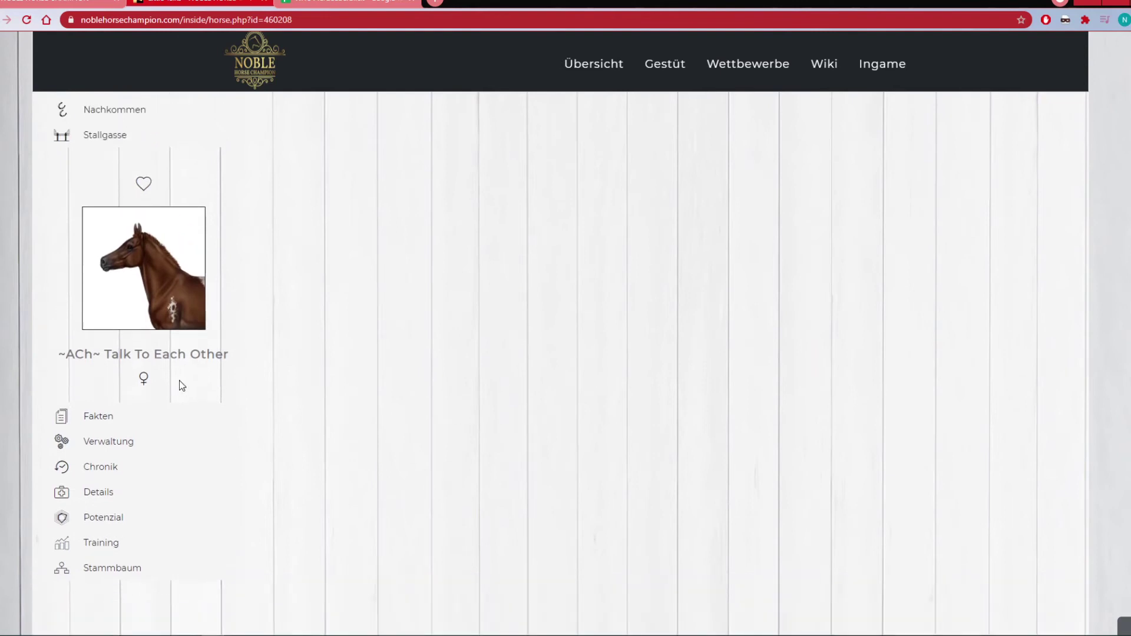
click(400, 5)
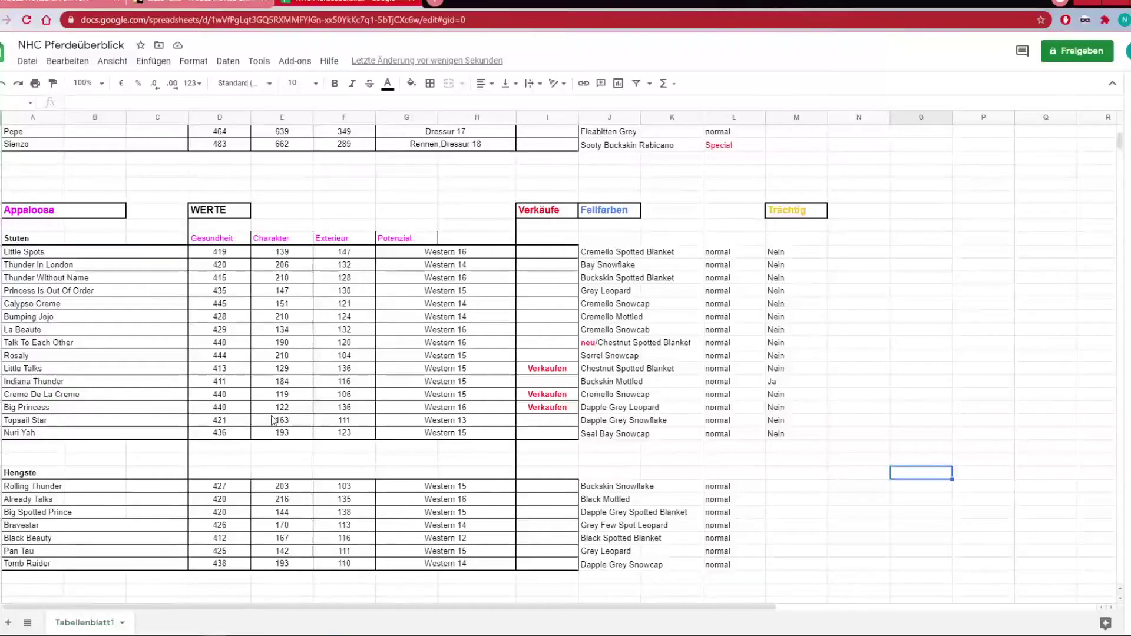
Step: In the spreadsheet's Appaloosa mares, remove the "neu/" prefix from Talk To Each Other's coat colour, leaving "Chestnut Spotted Blanket"
click(71, 342)
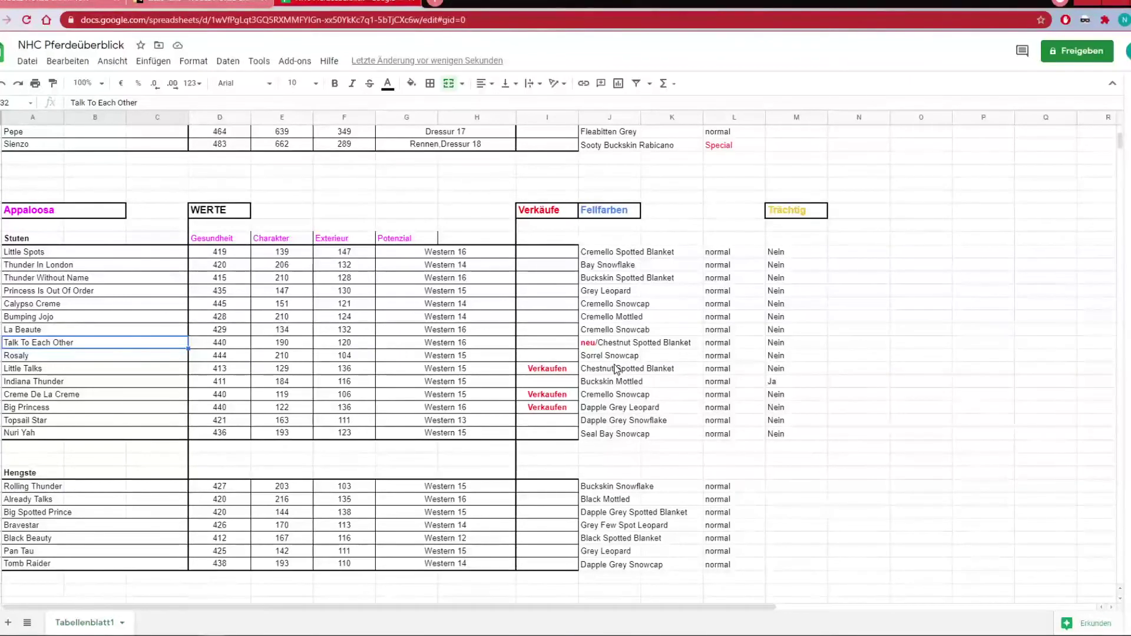
double_click(598, 344)
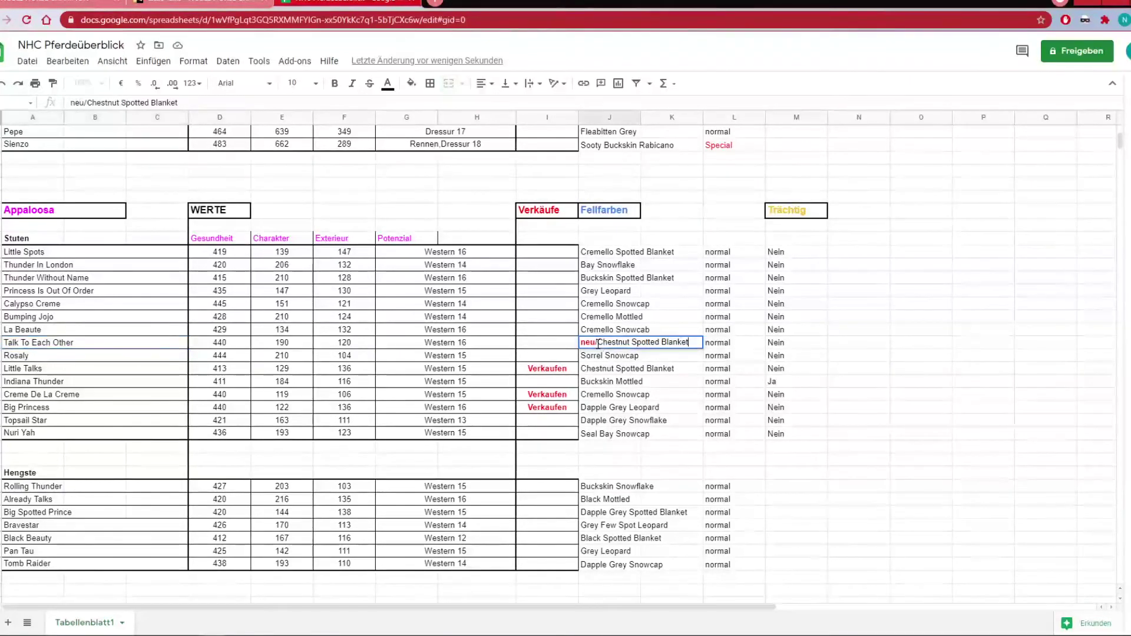
key(BackSpace)
key(BackSpace)
key(BackSpace)
key(BackSpace)
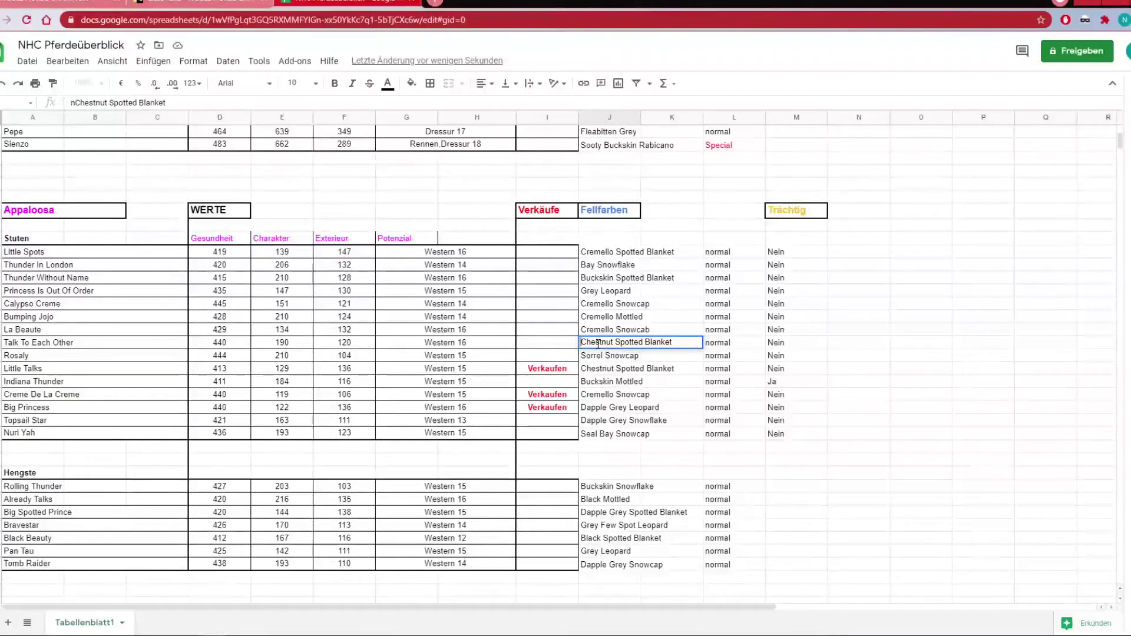
click(964, 396)
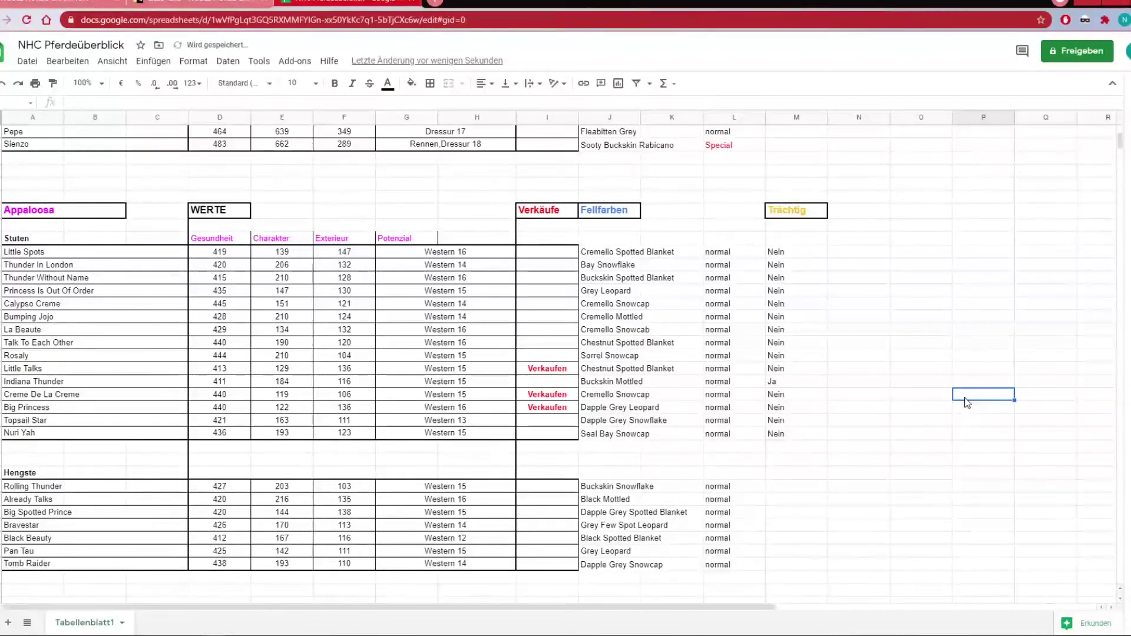
click(191, 2)
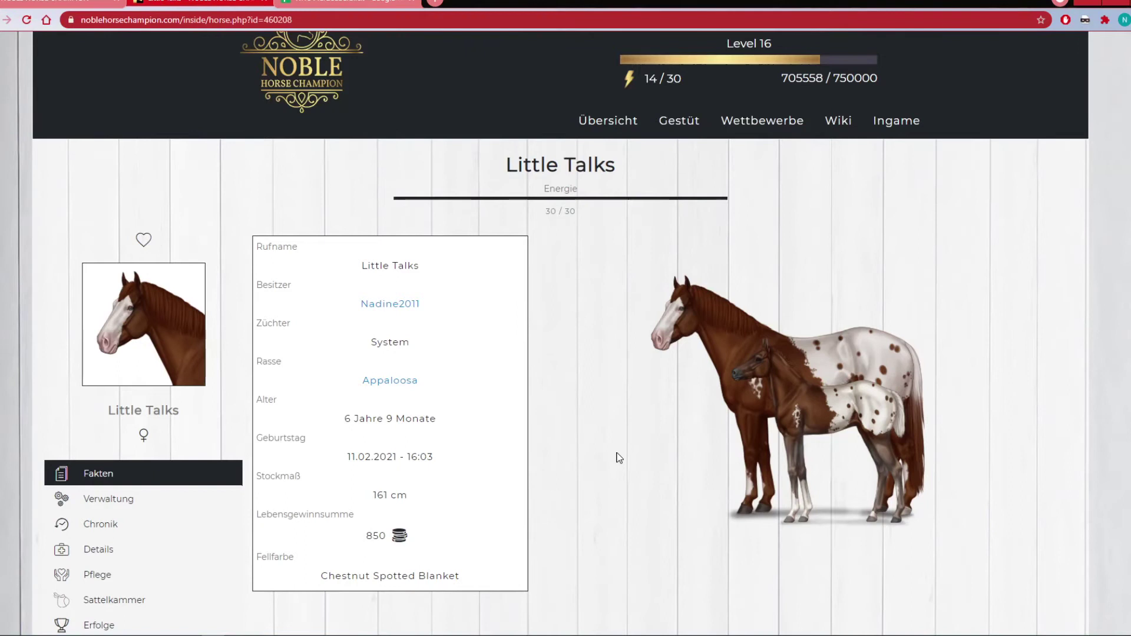
click(608, 120)
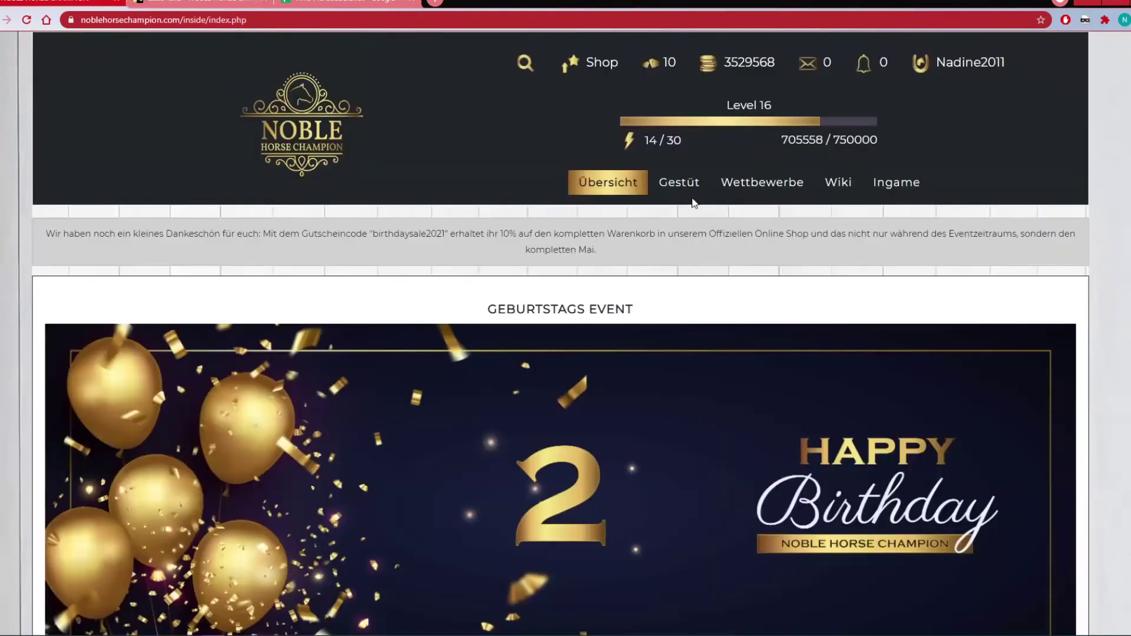
mouse_move(680, 184)
click(184, 268)
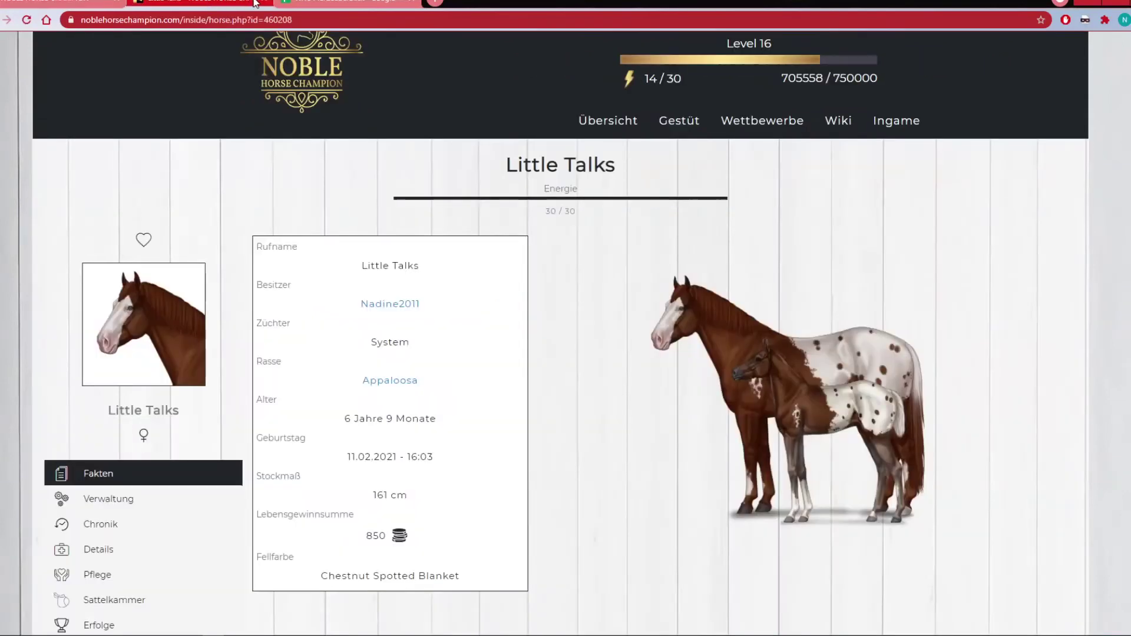
click(263, 1)
click(70, 3)
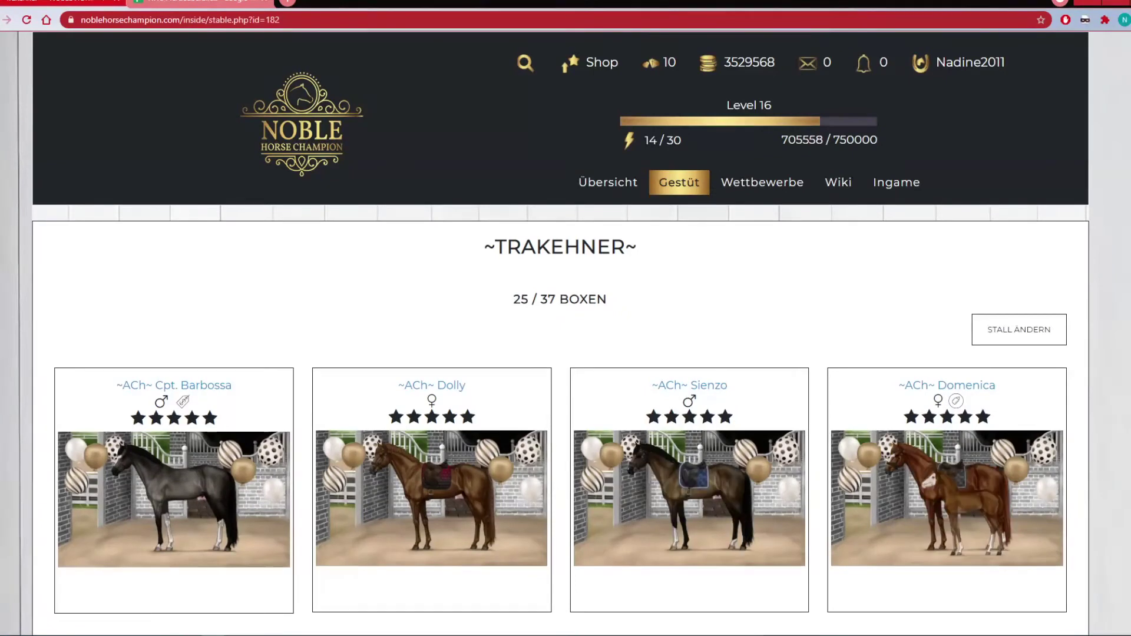
Step: Look over the horses and empty boxes in the ~Trakehner~ stable, including the Appaloosas and their foals
scroll(1122, 526, down, 15)
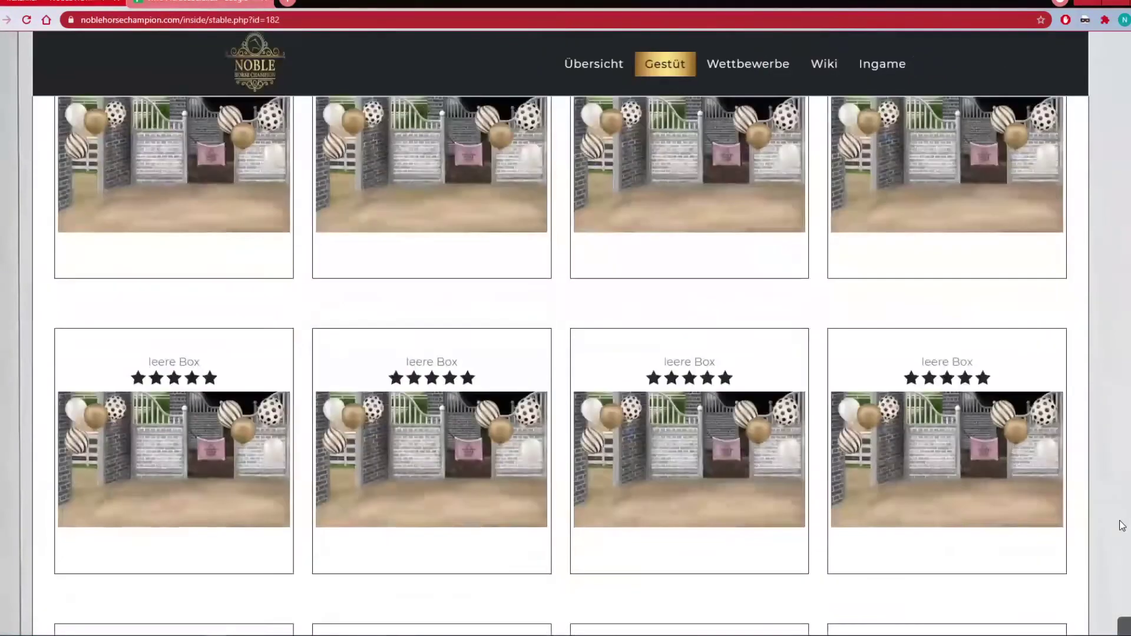
scroll(1122, 525, down, 10)
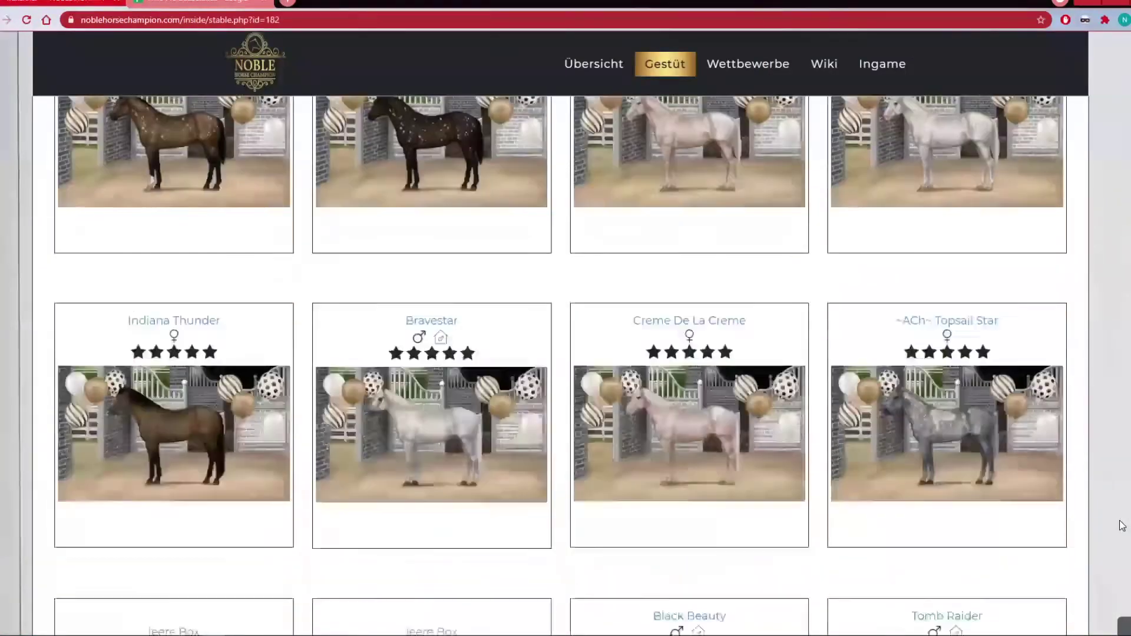
scroll(1122, 525, up, 10)
scroll(1096, 474, down, 11)
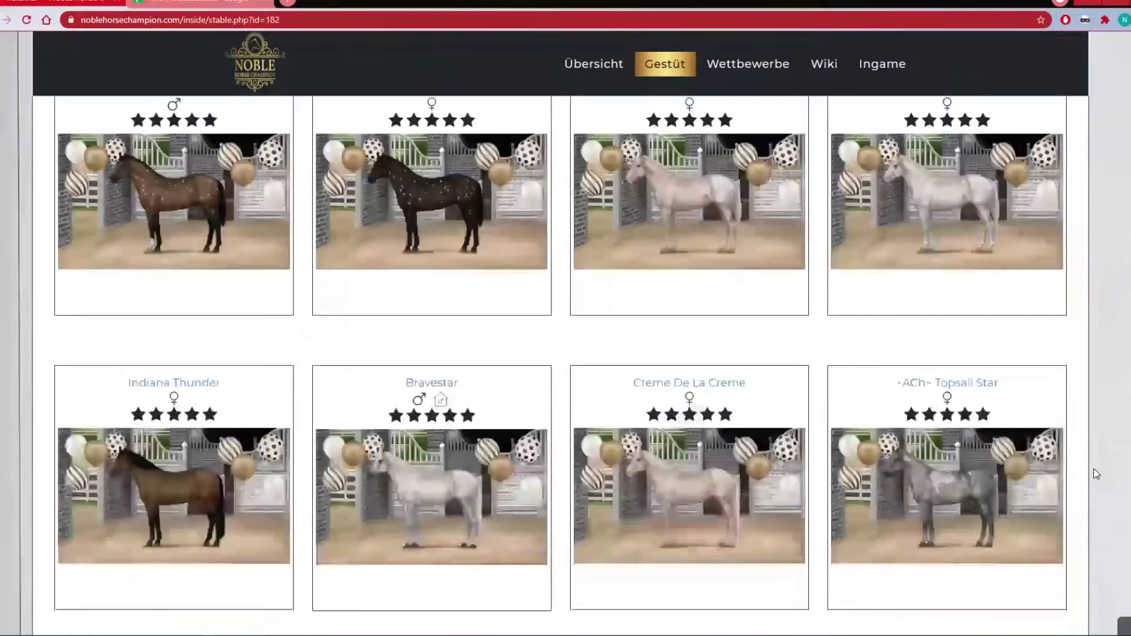
scroll(1095, 473, up, 15)
scroll(1095, 473, down, 5)
scroll(1094, 473, down, 12)
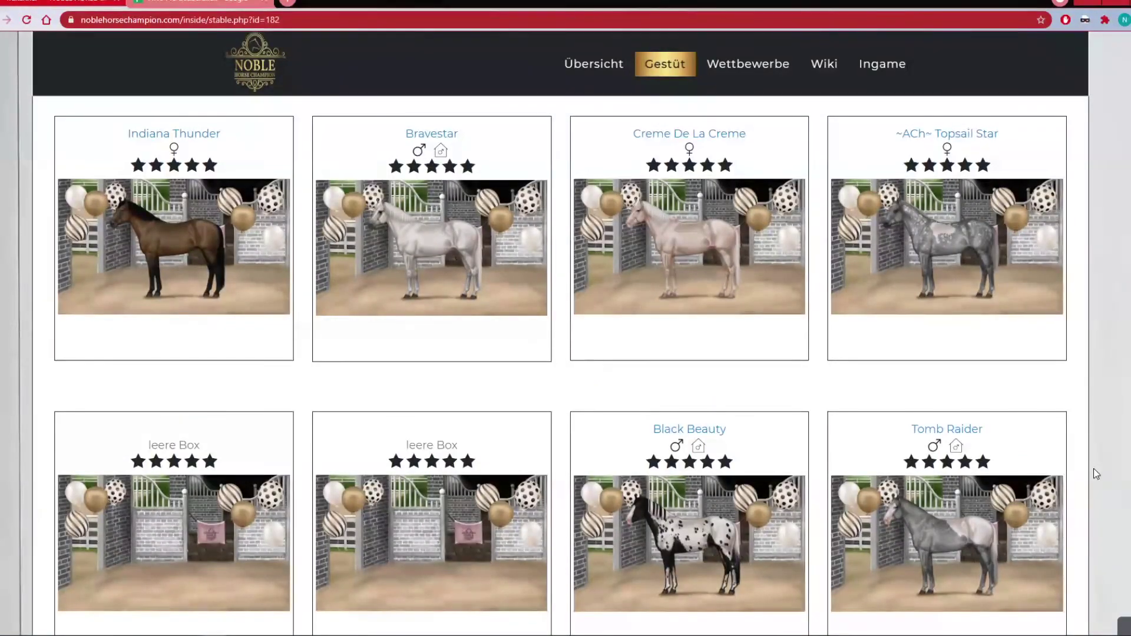
scroll(1093, 468, up, 5)
scroll(1093, 468, down, 3)
scroll(1094, 468, up, 5)
scroll(1094, 470, down, 8)
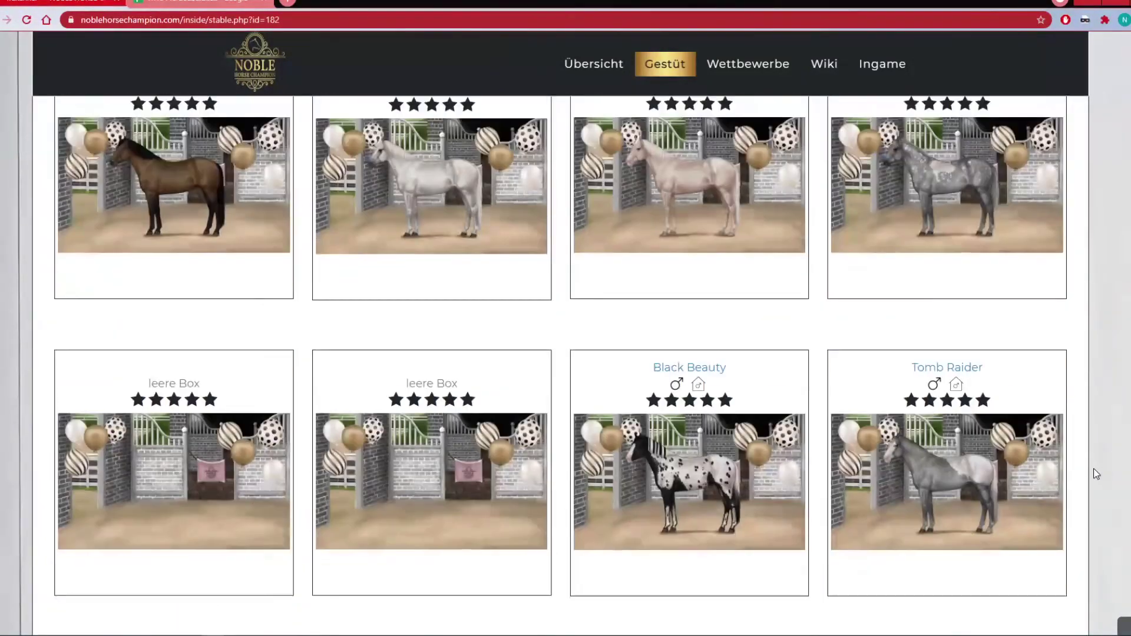
scroll(1094, 469, up, 5)
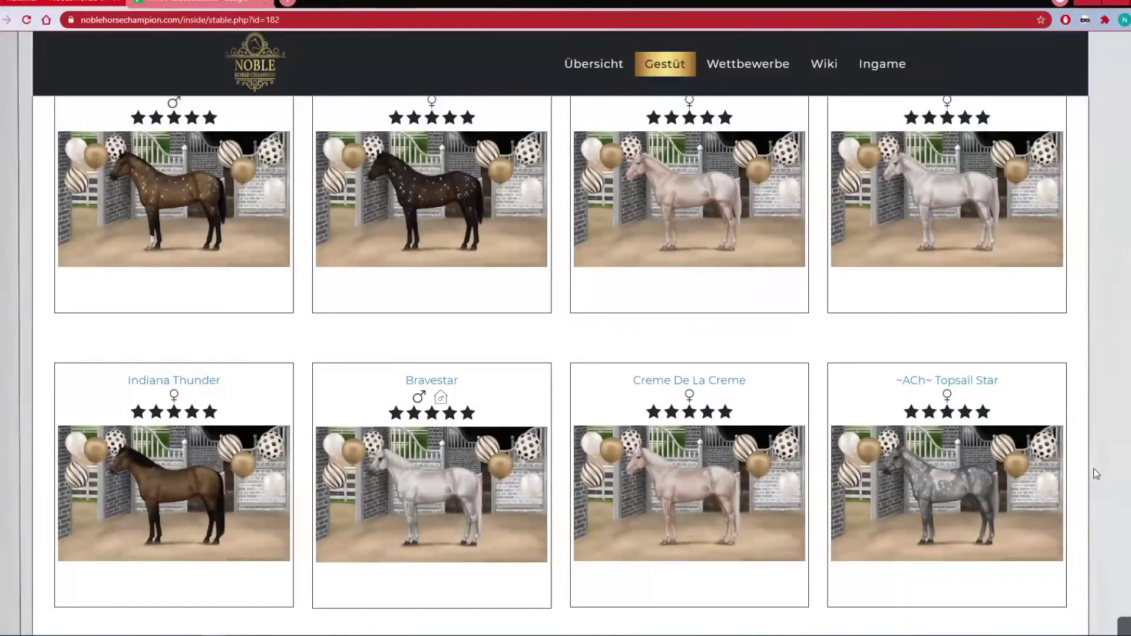
scroll(1093, 469, up, 5)
scroll(1094, 469, down, 4)
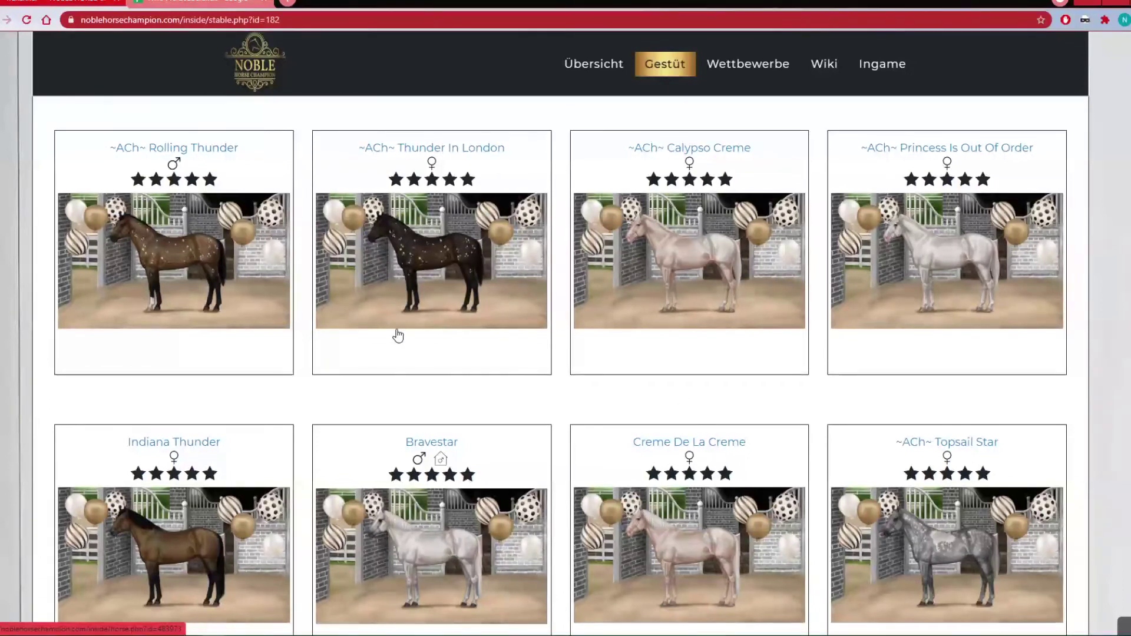
scroll(1077, 471, down, 5)
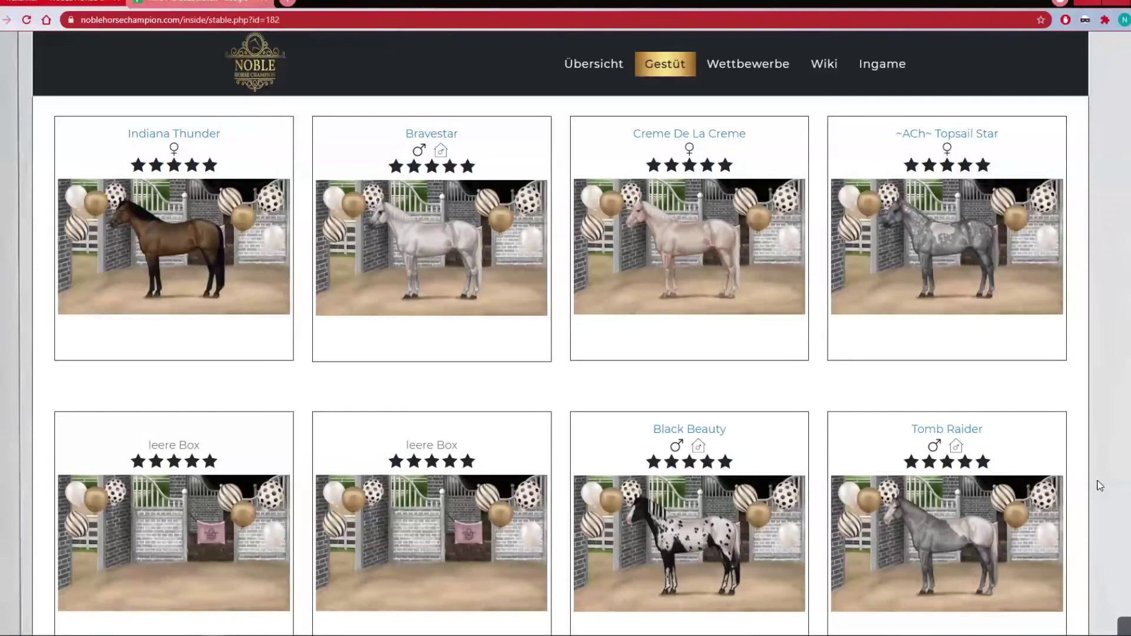
scroll(1099, 486, down, 2)
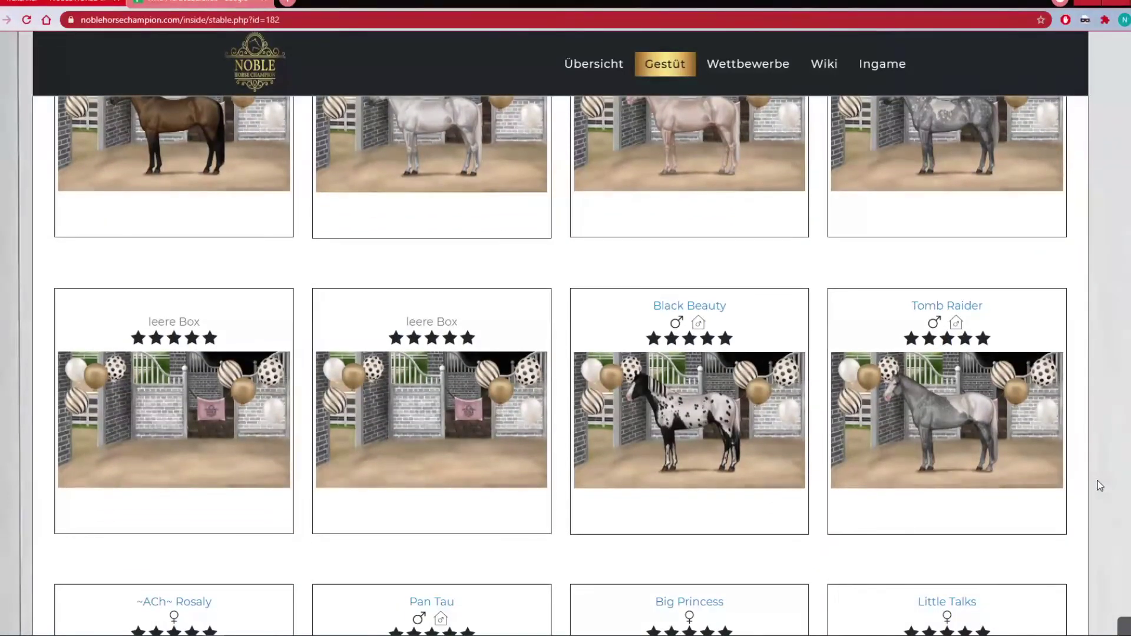
scroll(1099, 486, down, 5)
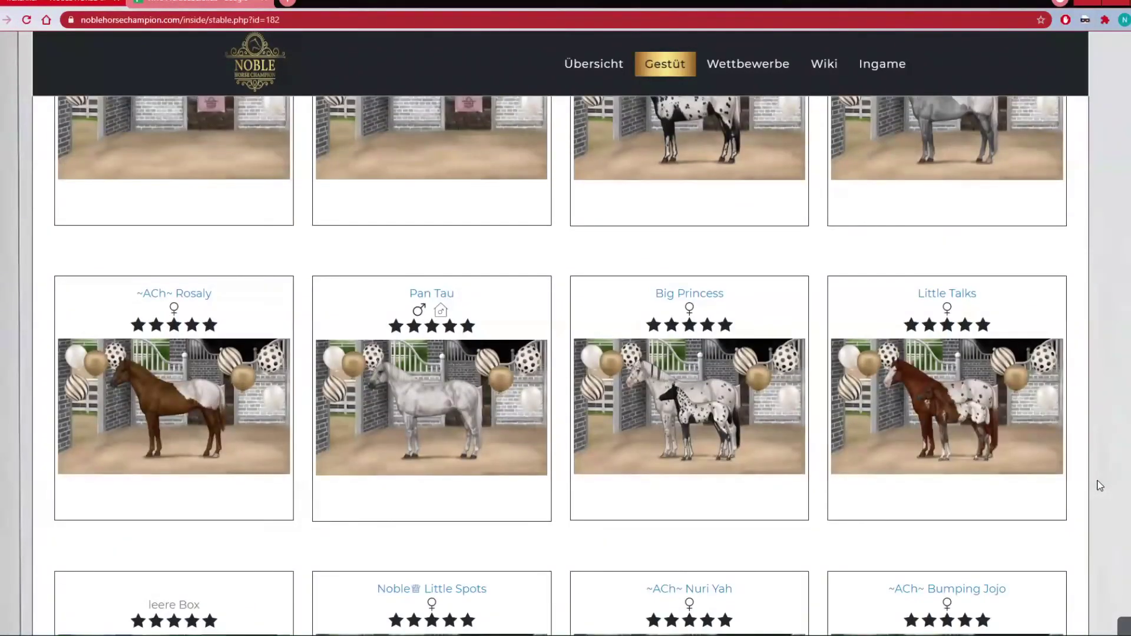
scroll(1100, 486, down, 4)
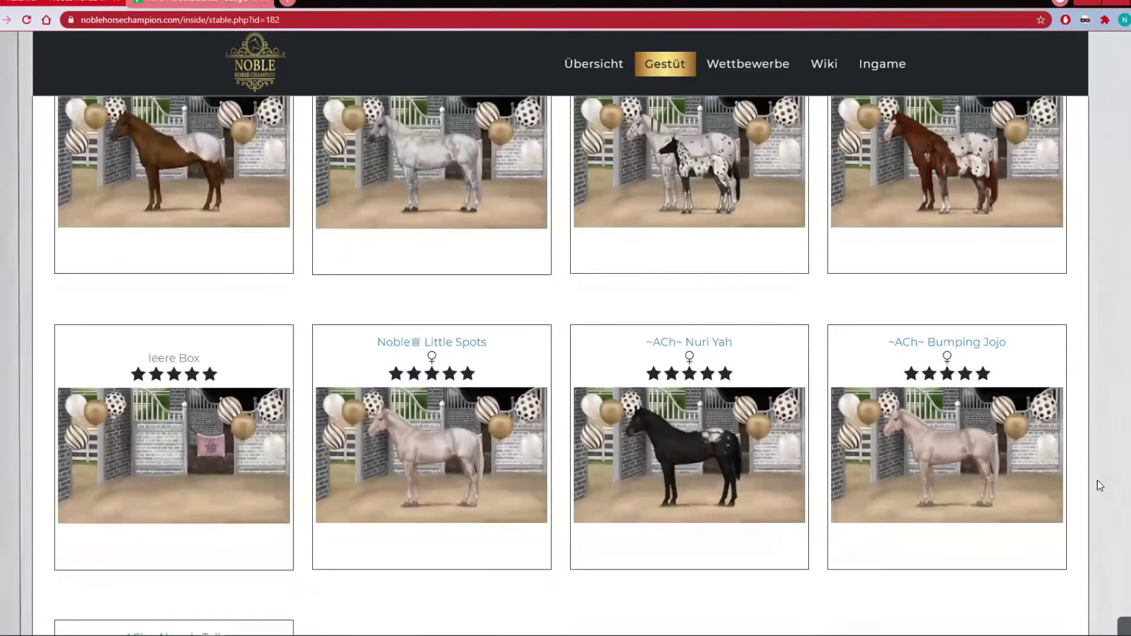
Step: Switch to the NHC Pferdeüberblick spreadsheet and review the Trakehner, Appaloosa, Paints and Araber sections
key(ctrl+Tab)
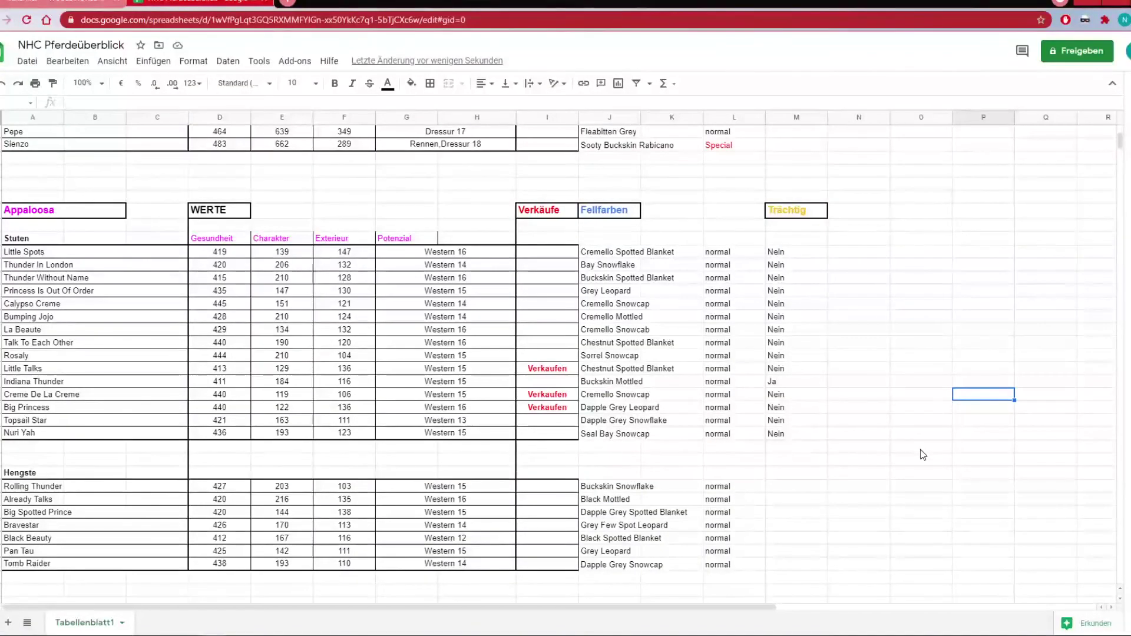
scroll(922, 454, up, 4)
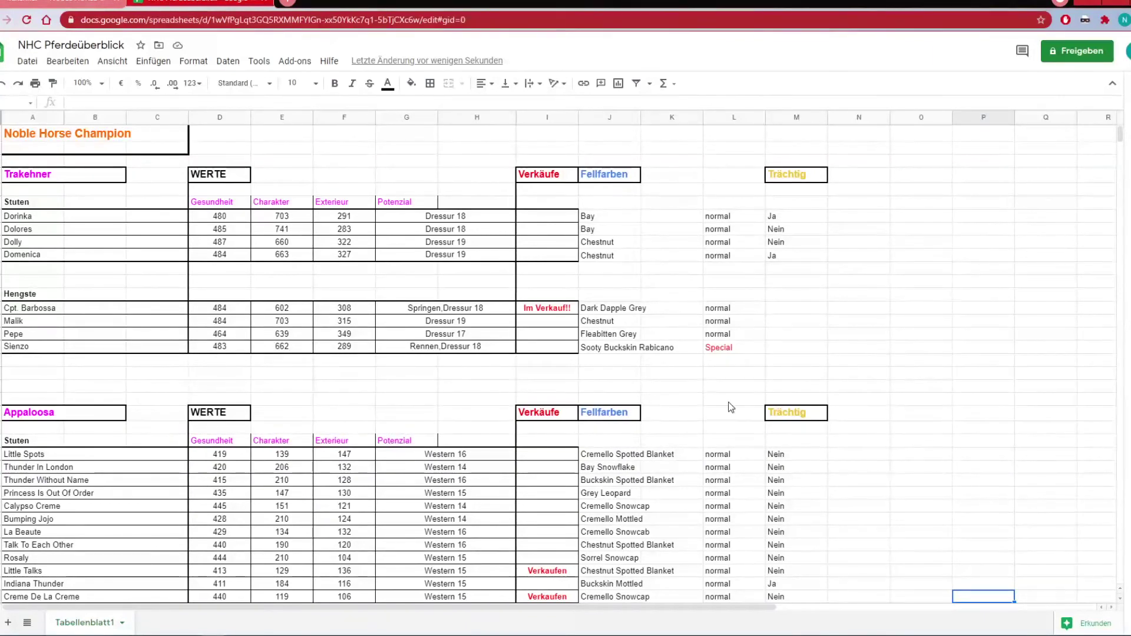
scroll(922, 465, down, 3)
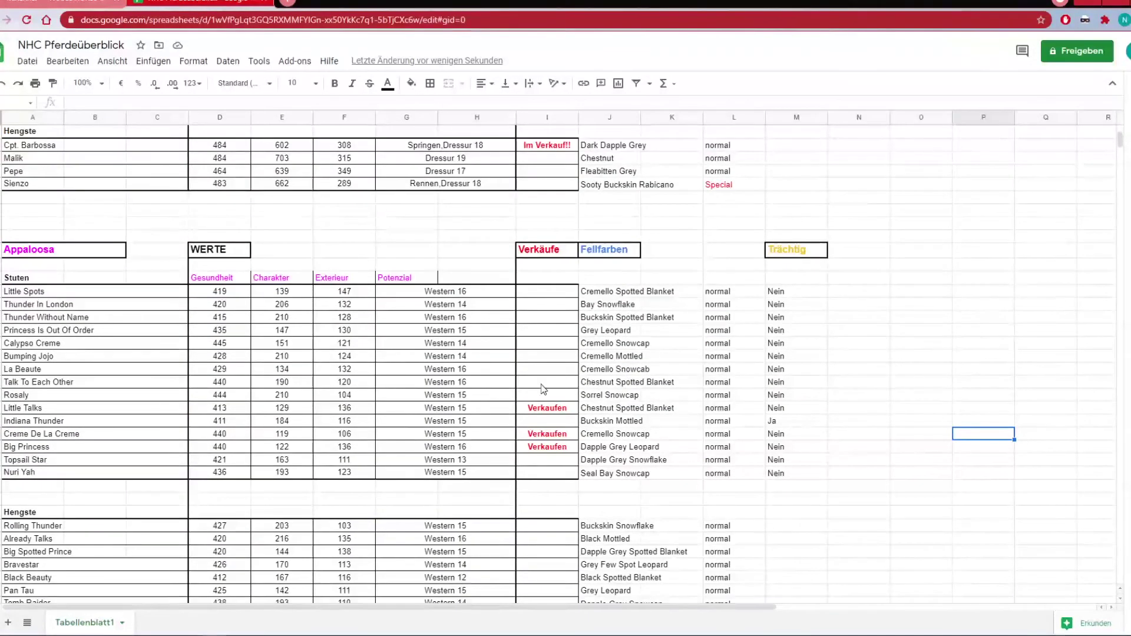
scroll(803, 499, down, 3)
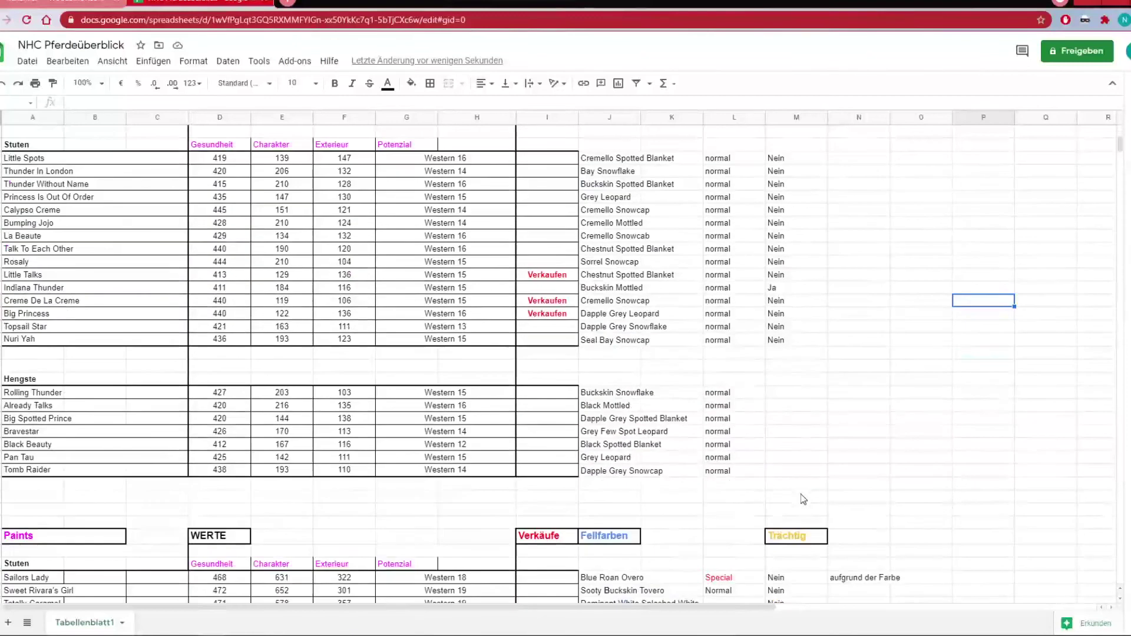
scroll(993, 496, down, 5)
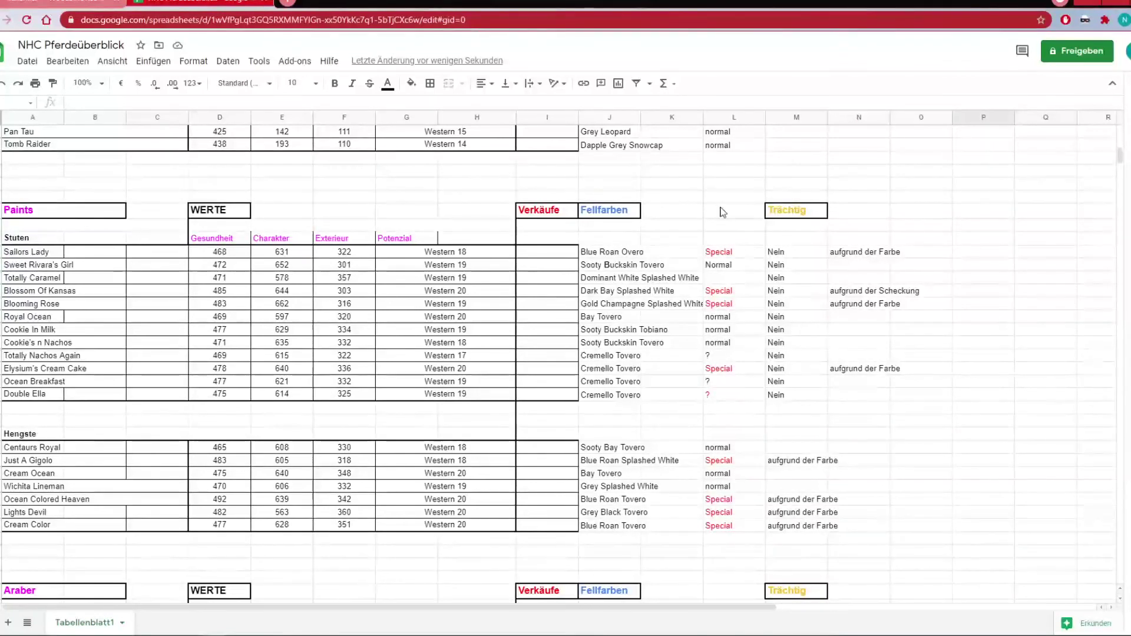
scroll(987, 419, down, 5)
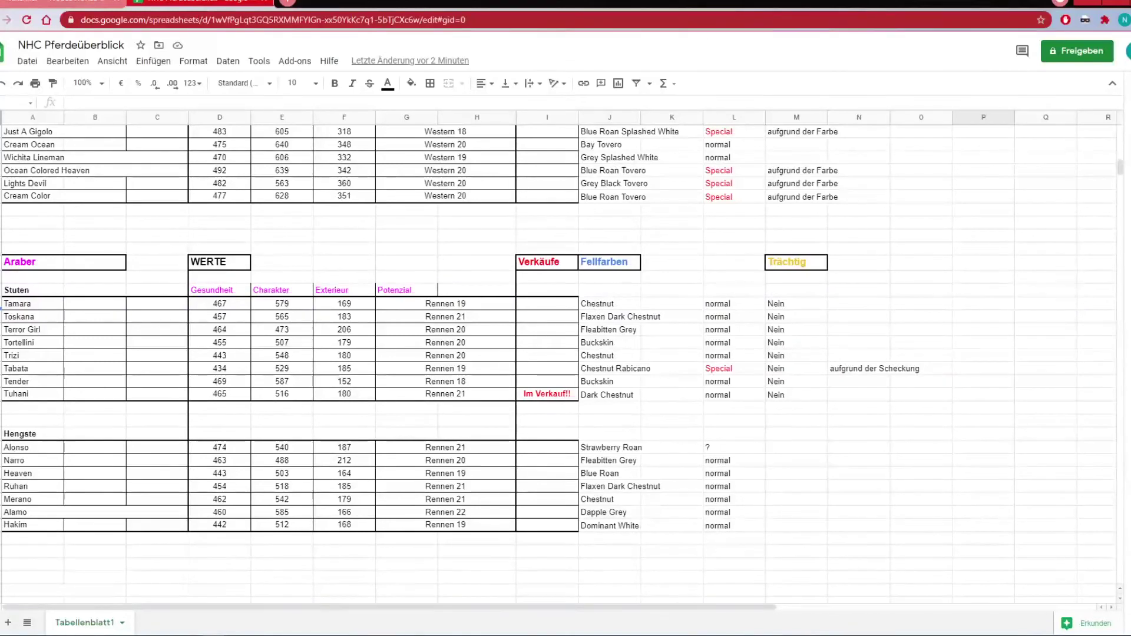
scroll(586, 211, up, 4)
scroll(586, 210, down, 5)
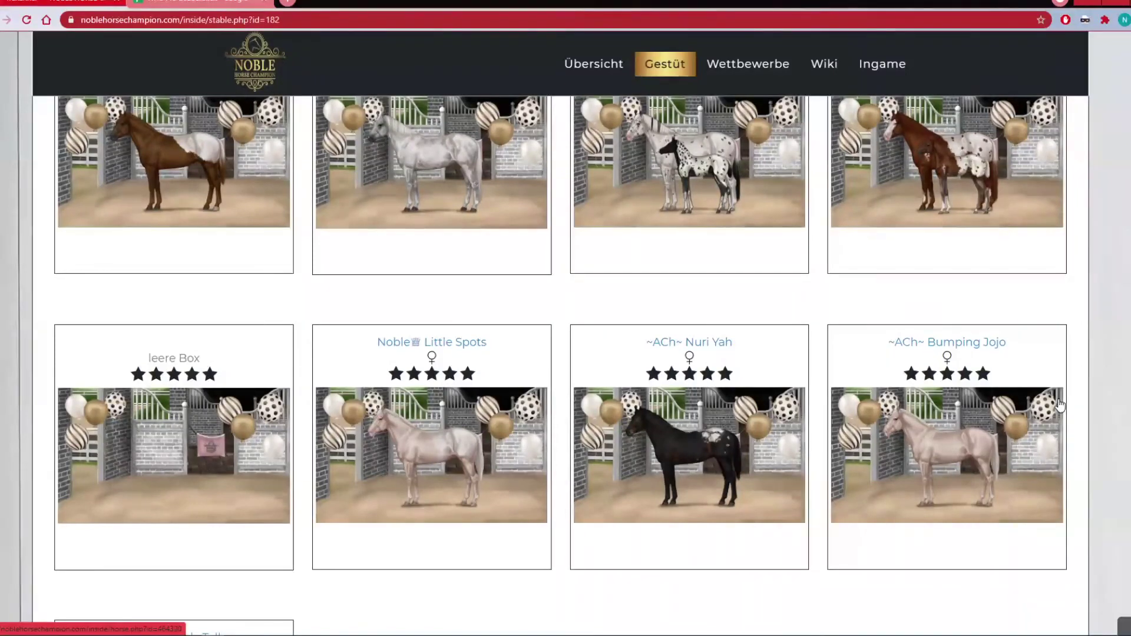
Step: Look through the ~Trakehner~ stable's boxes once more in Noble Horse Champion
scroll(1121, 386, down, 10)
scroll(991, 535, up, 8)
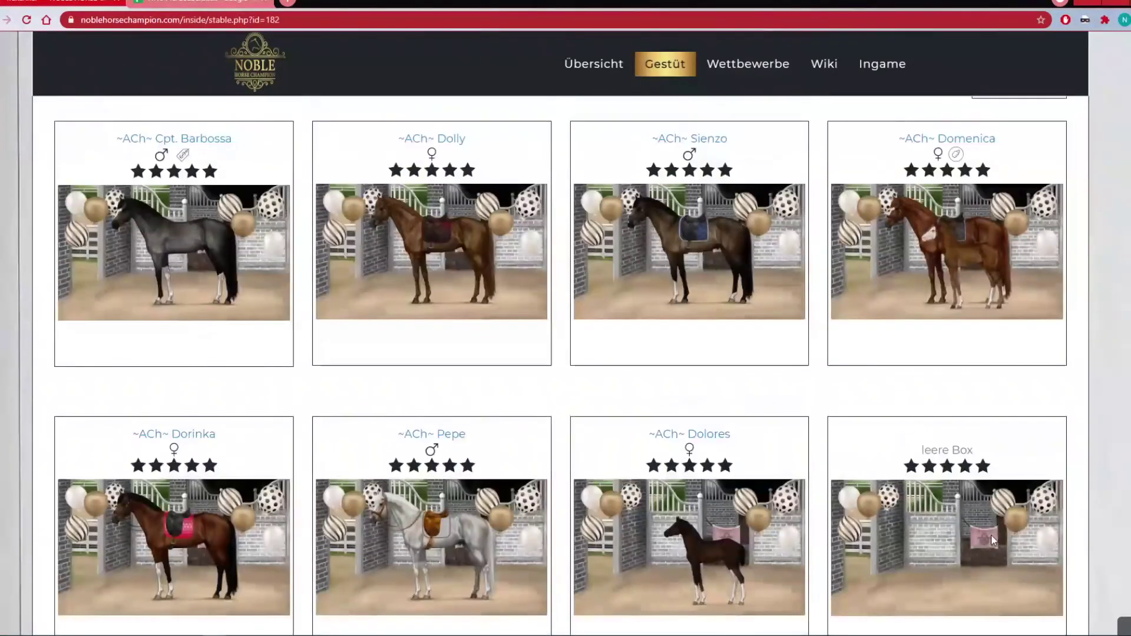
scroll(943, 423, down, 13)
scroll(943, 423, up, 14)
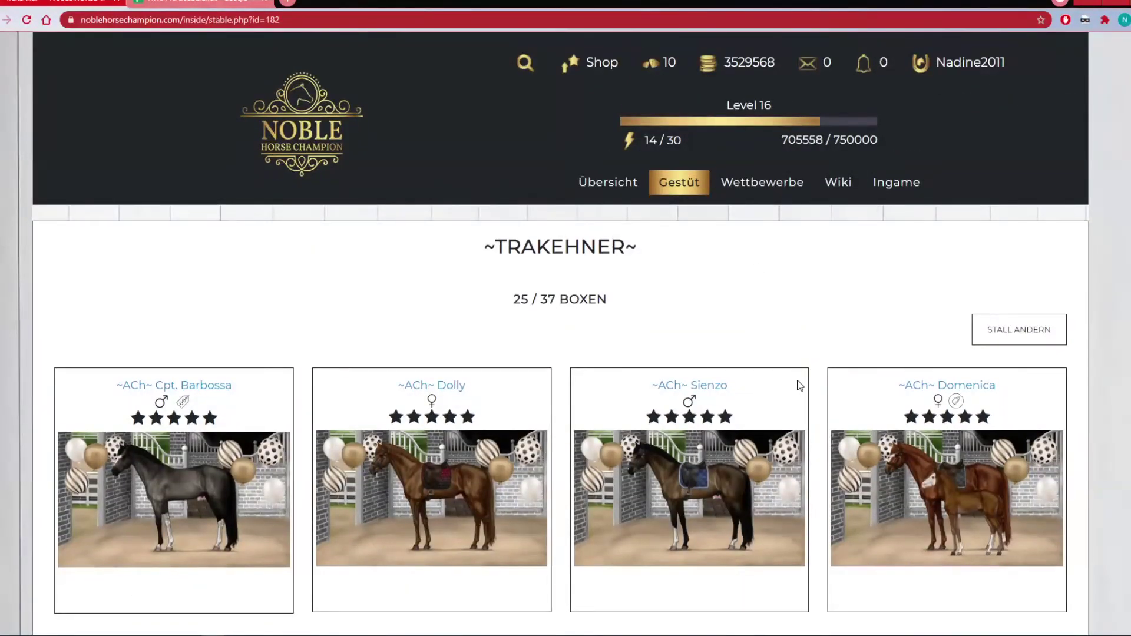
Step: Open the Trakehner breed page in the game's wiki and examine its available coat colours (Fellfarben)
mouse_move(844, 187)
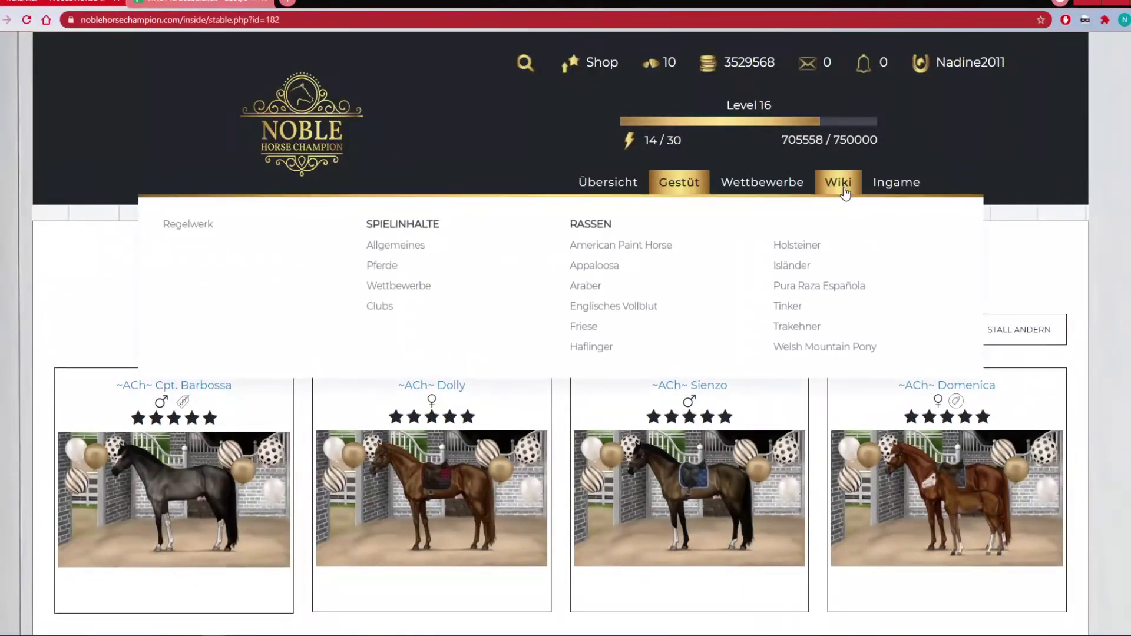
click(796, 329)
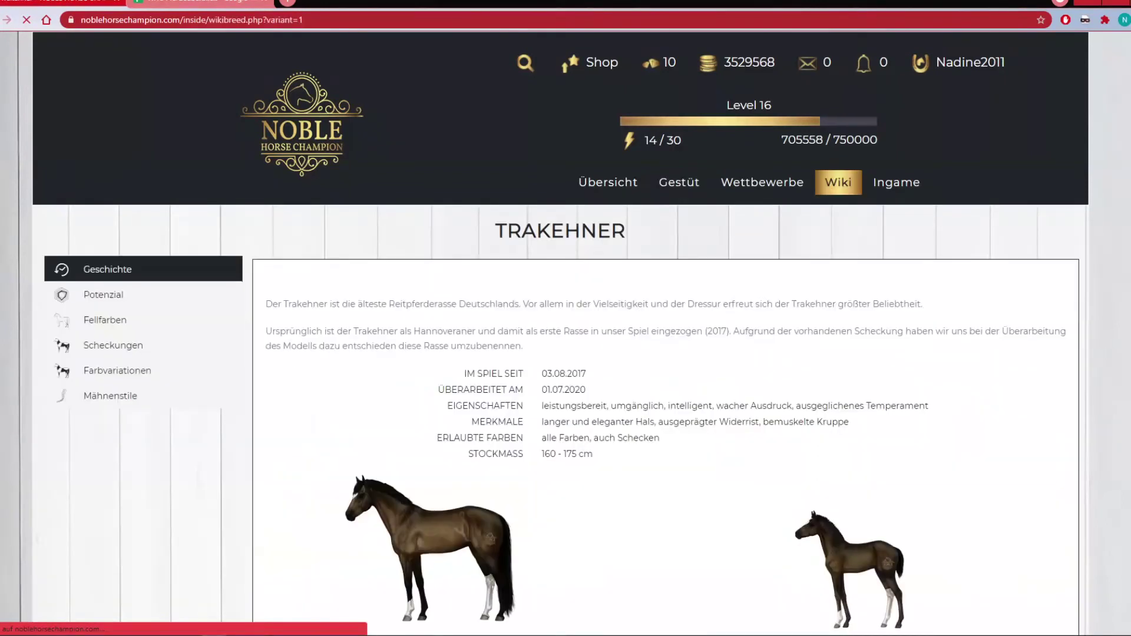
click(103, 320)
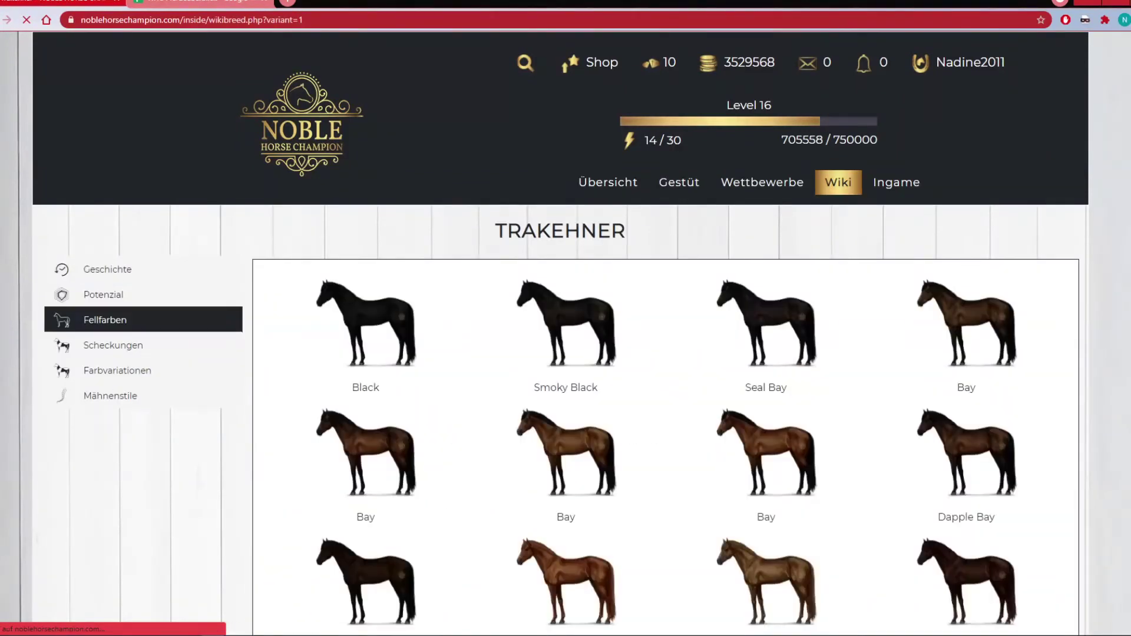
scroll(103, 320, down, 4)
scroll(1122, 482, down, 5)
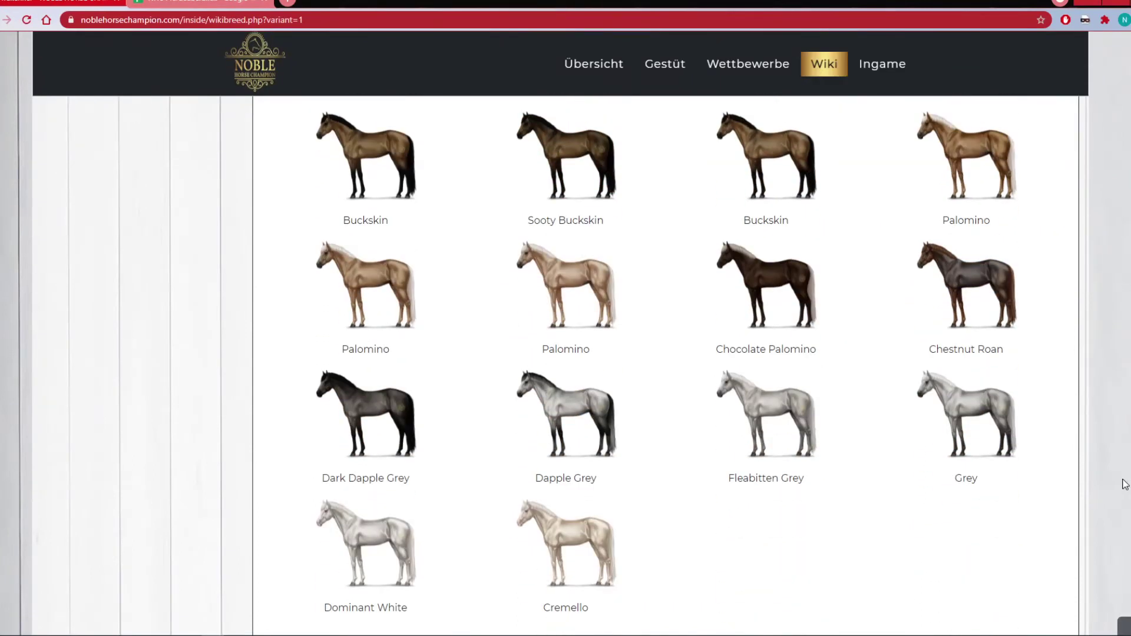
scroll(1122, 482, down, 2)
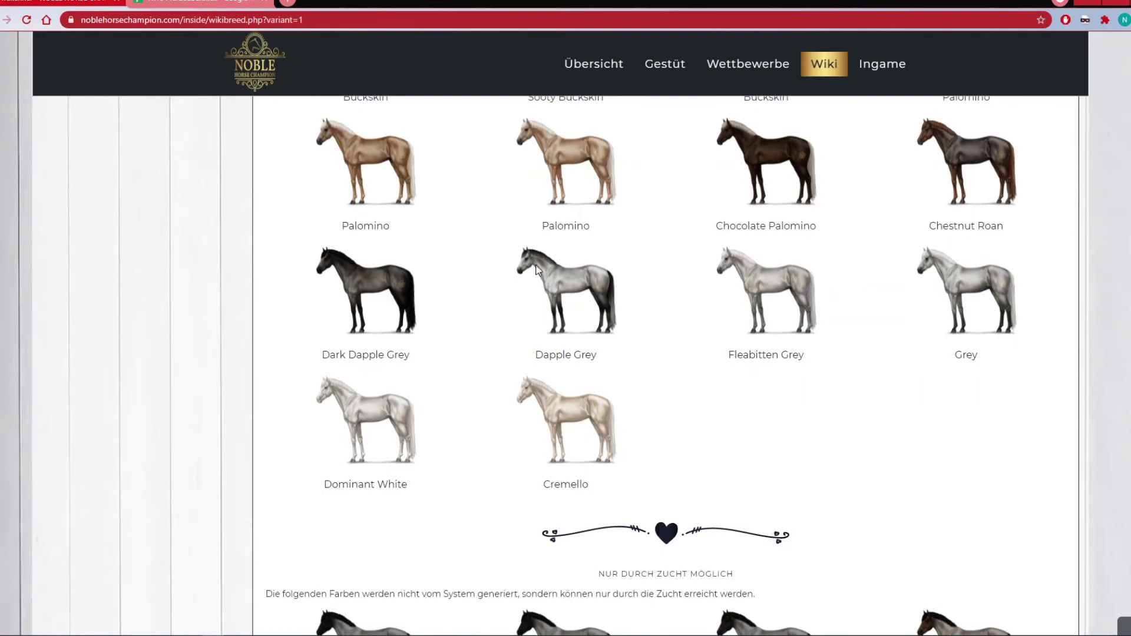
scroll(994, 477, up, 5)
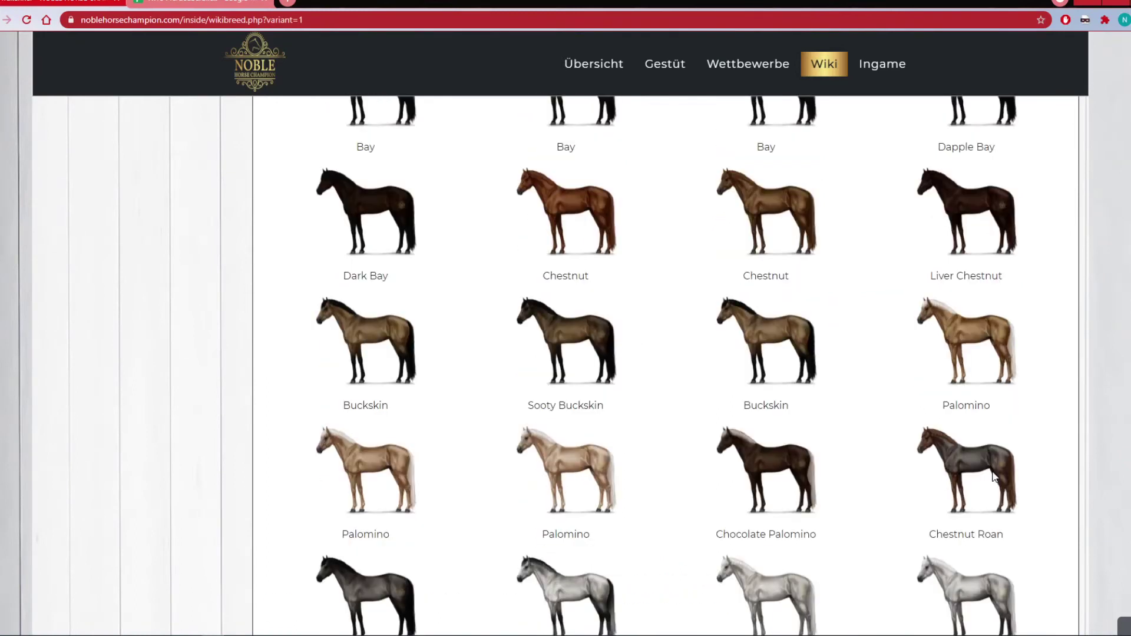
scroll(995, 477, up, 5)
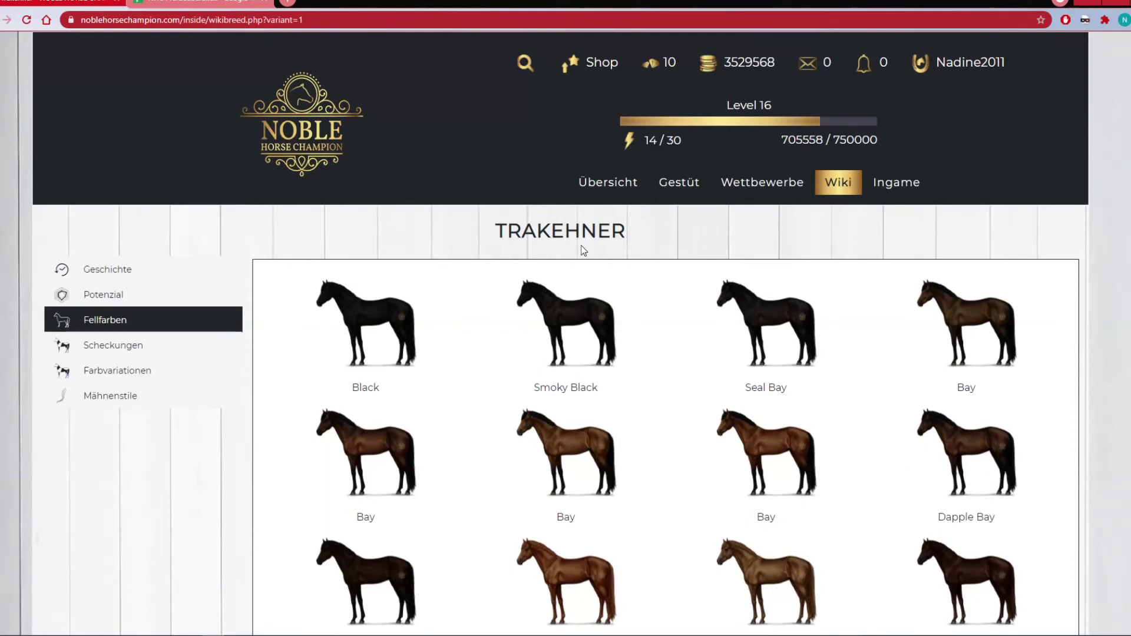
Step: Open the game's Übersicht page in a separate browser tab and read the birthday event's list of newly added Trakehner colours
right_click(597, 187)
click(627, 198)
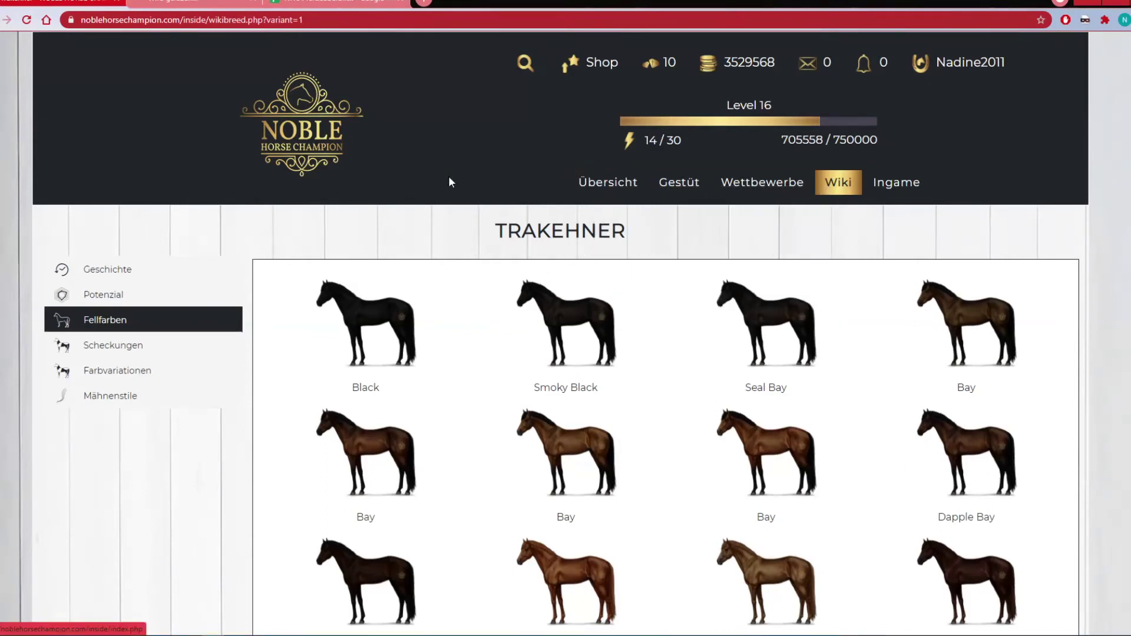
click(198, 6)
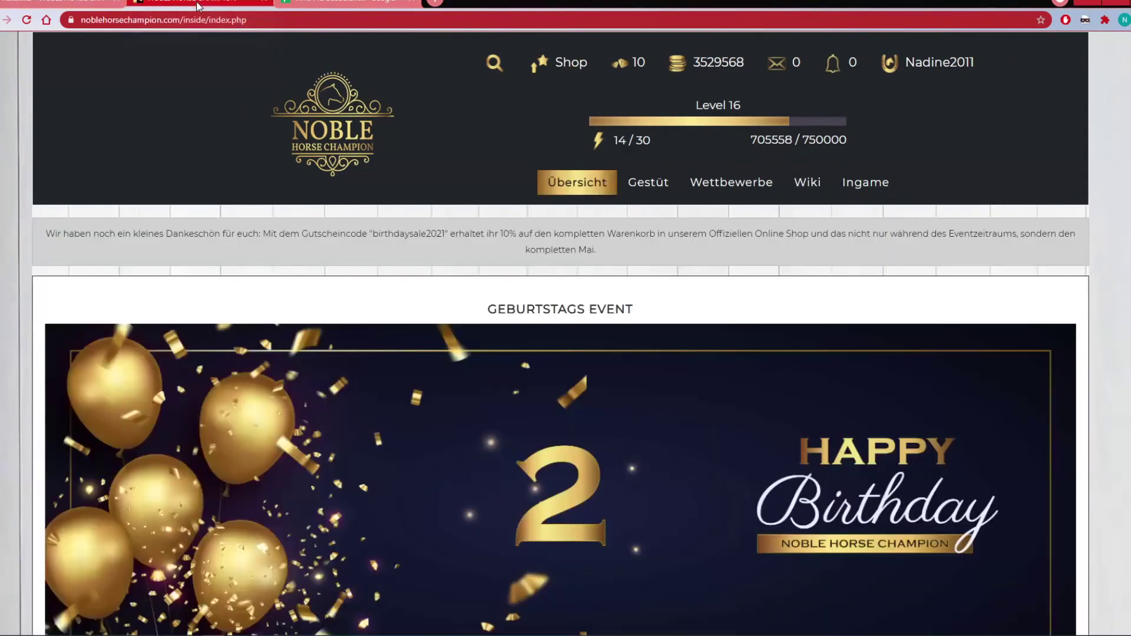
scroll(1101, 447, down, 20)
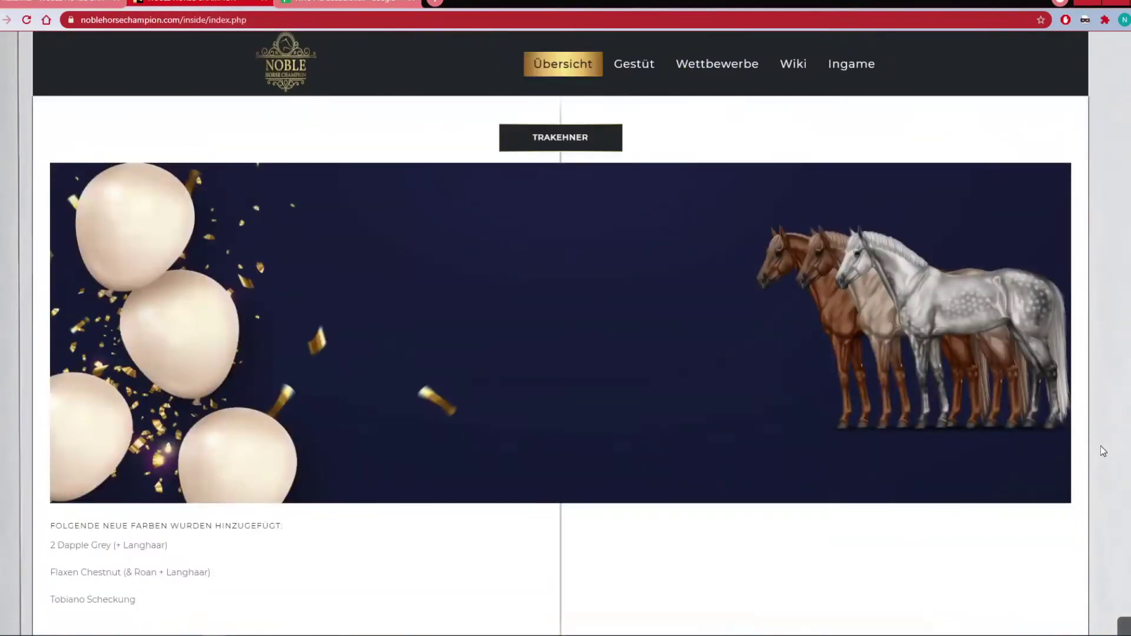
scroll(1100, 447, down, 1)
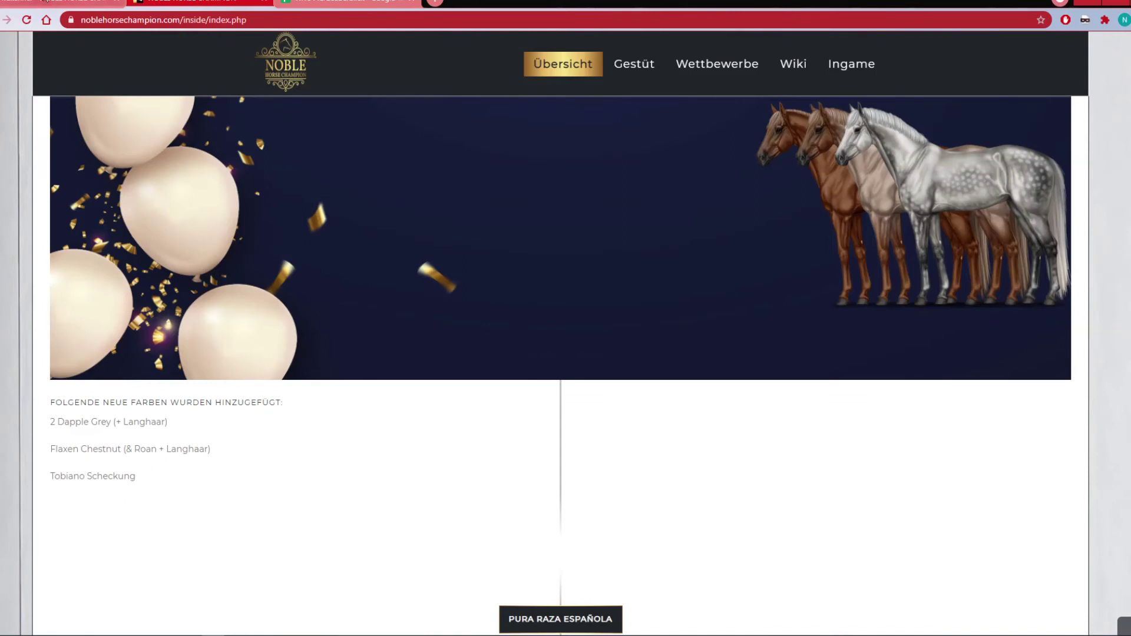
Step: Examine the Trakehner wiki's Fellfarben, including the breeding-only colours, and return to the event's list of new Trakehner colours to compare
scroll(953, 498, down, 5)
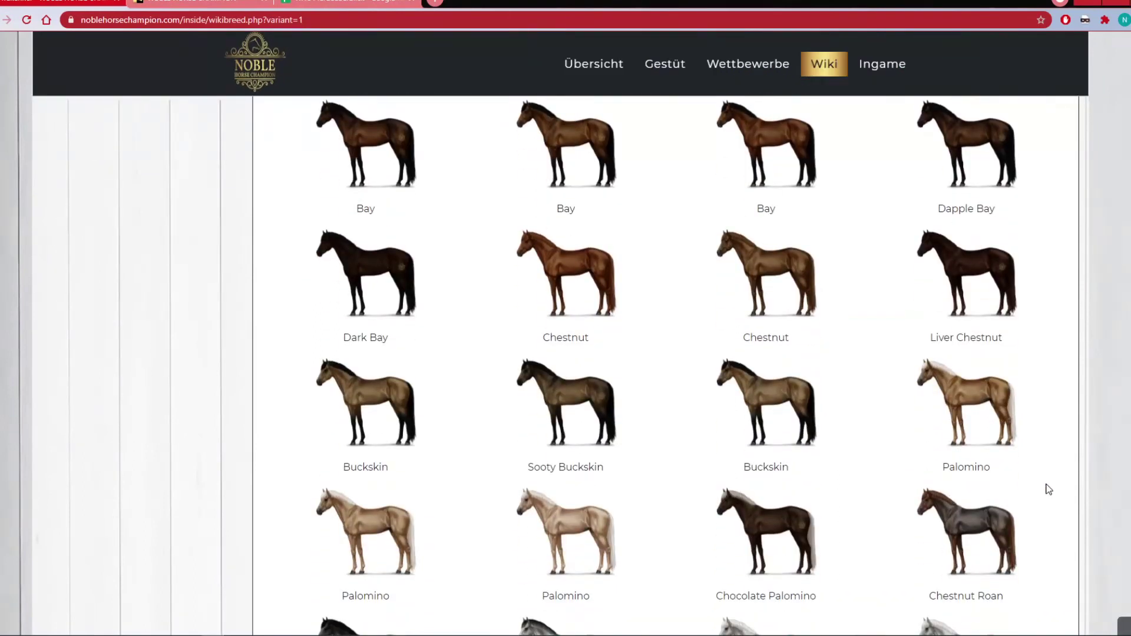
scroll(1045, 487, down, 4)
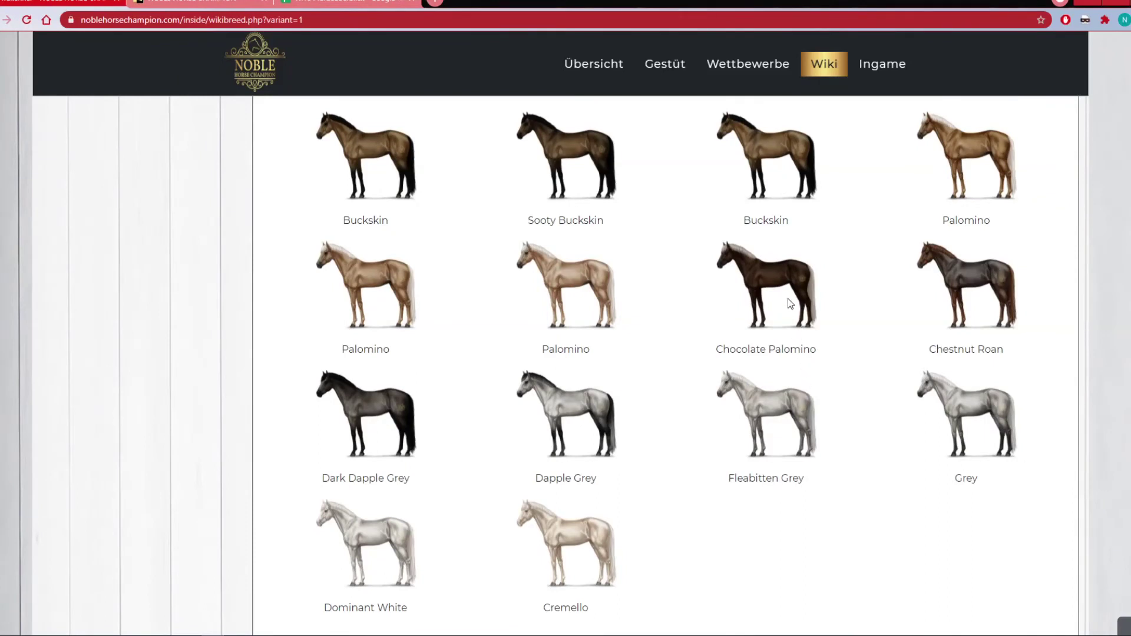
scroll(1073, 487, down, 10)
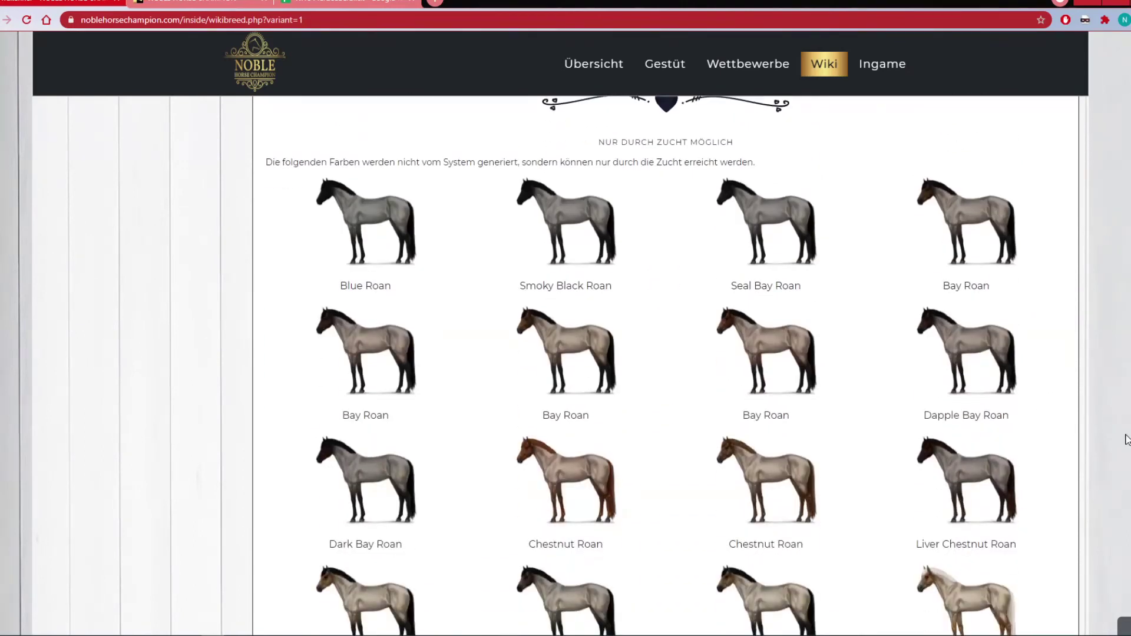
scroll(1114, 466, down, 5)
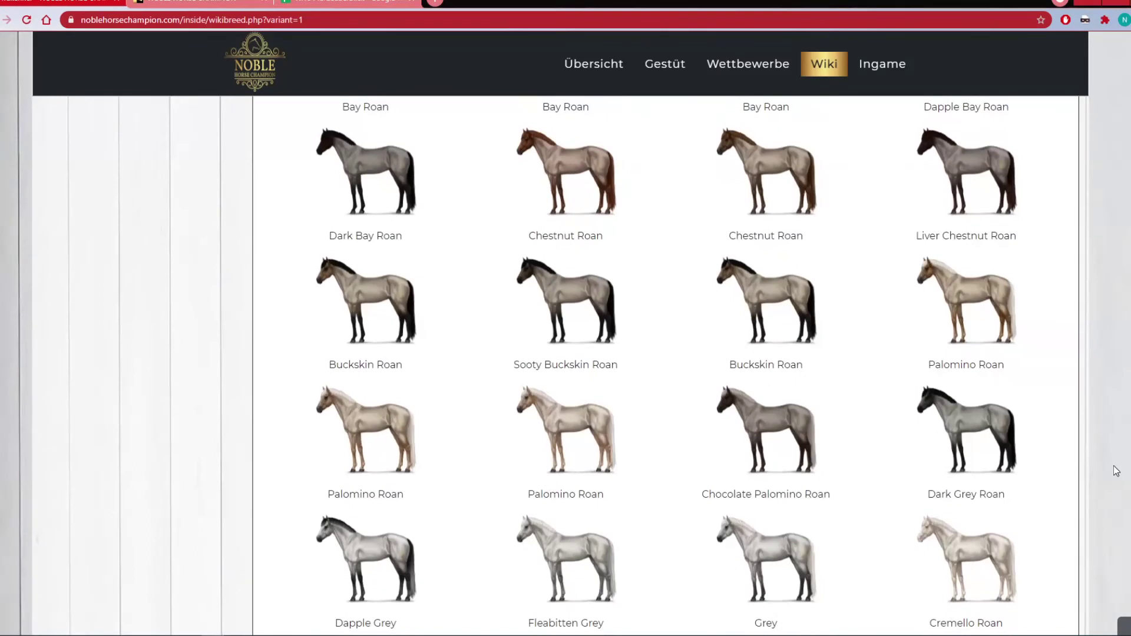
click(186, 6)
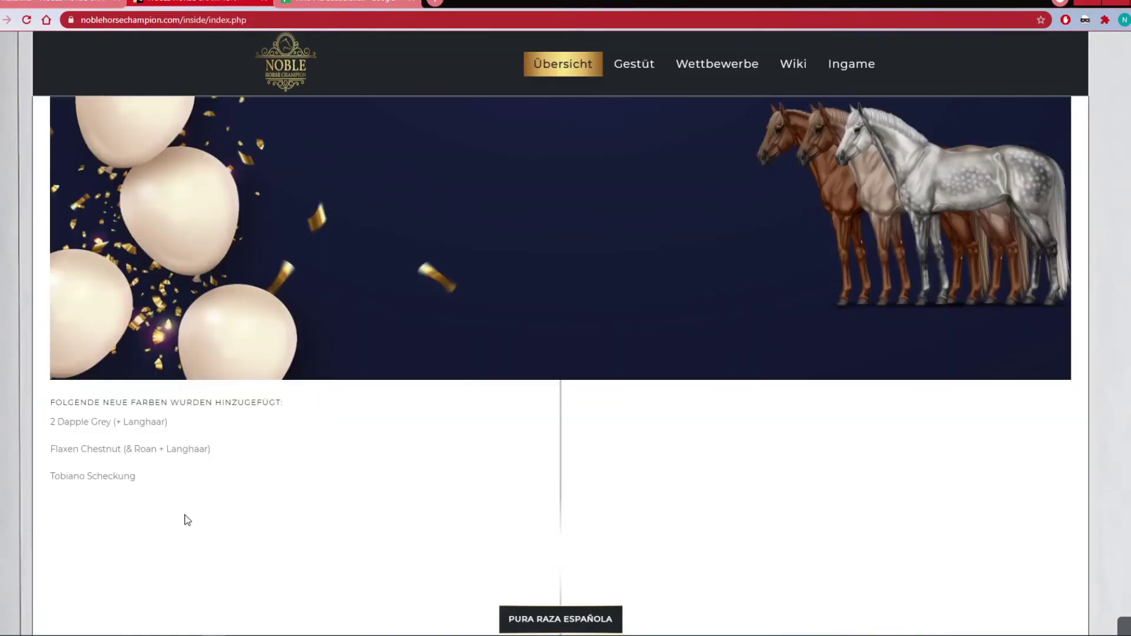